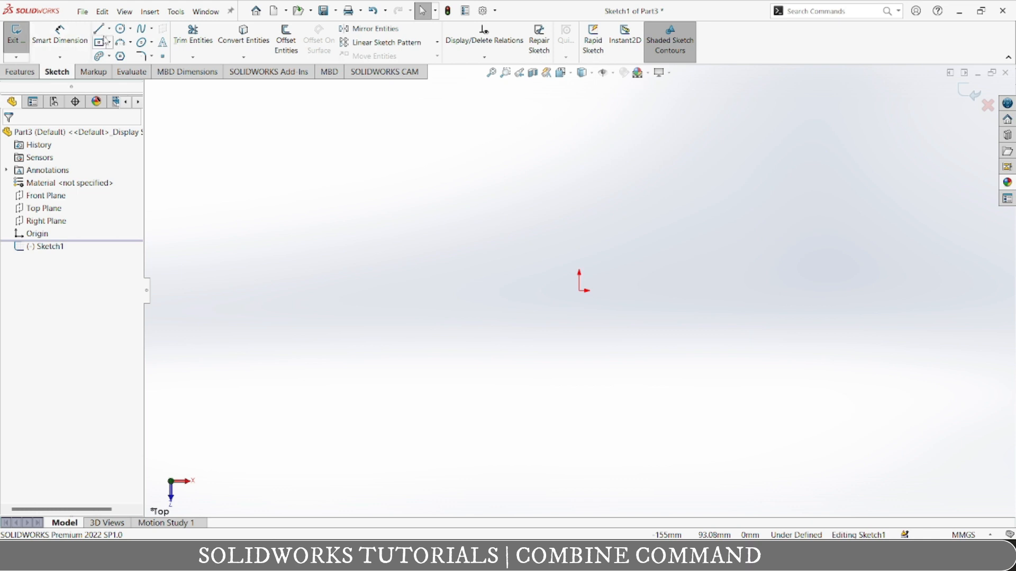
- Sketch a center rectangle about 229 mm by 56 mm, centred on the origin
click(99, 41)
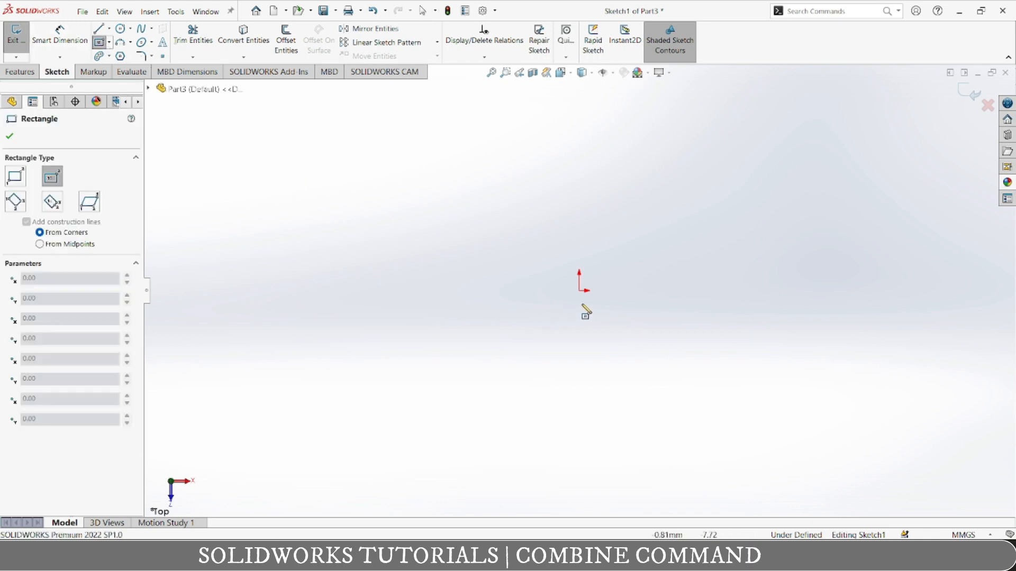
click(583, 290)
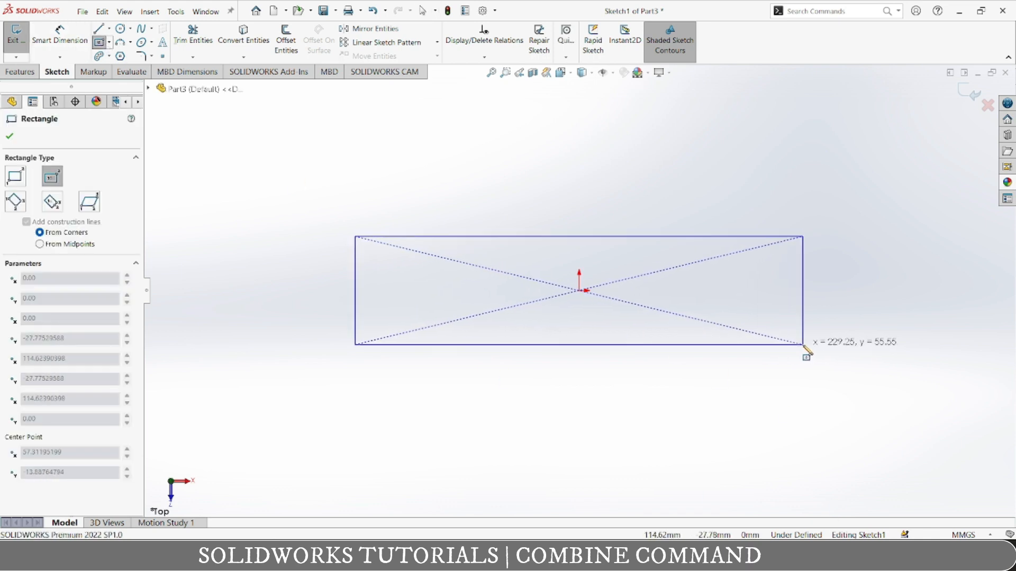
click(803, 345)
click(10, 137)
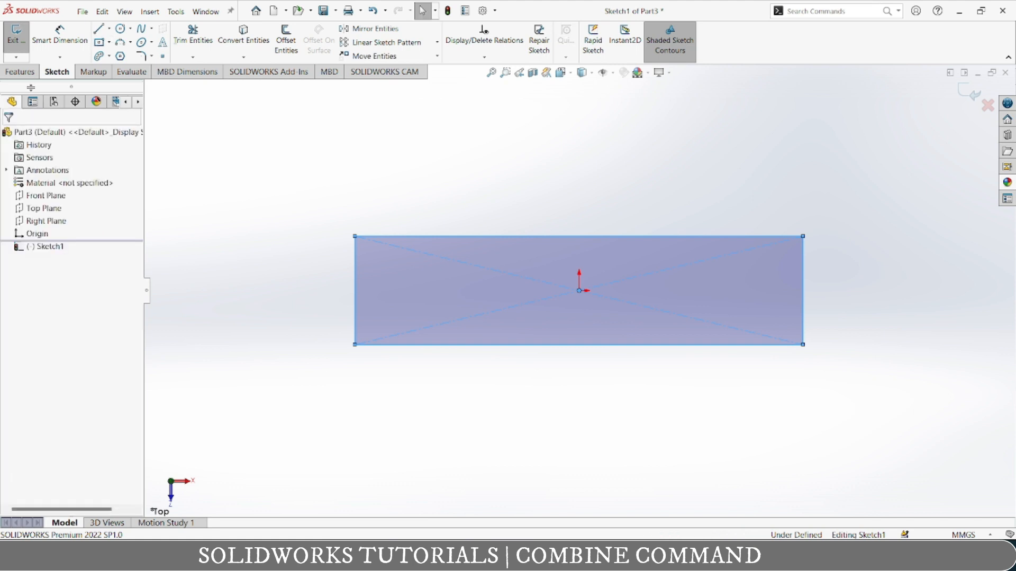
- Extrude the rectangle 20 mm as a blind boss
click(19, 71)
click(22, 43)
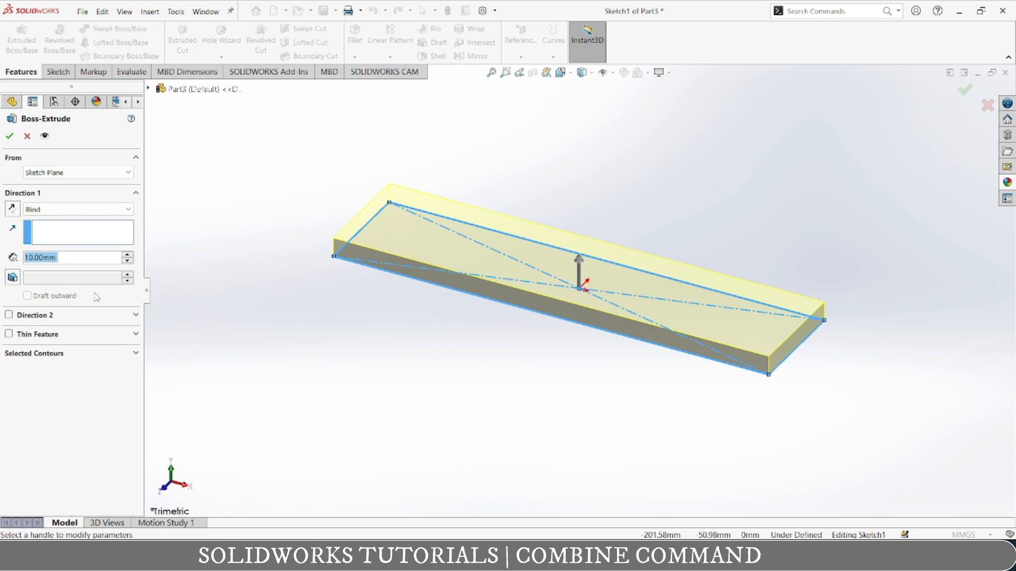
text(20)
key(Return)
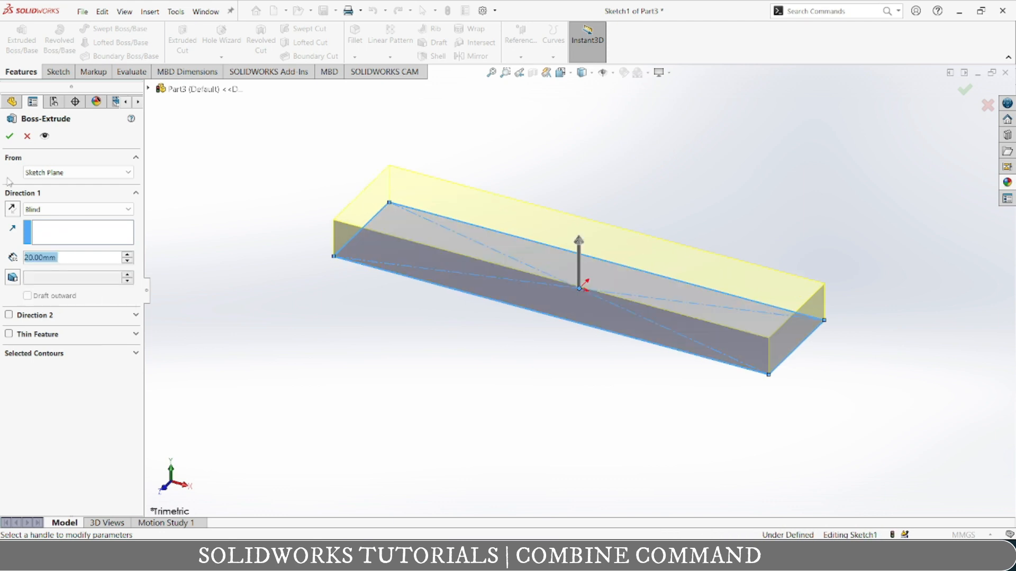
click(12, 137)
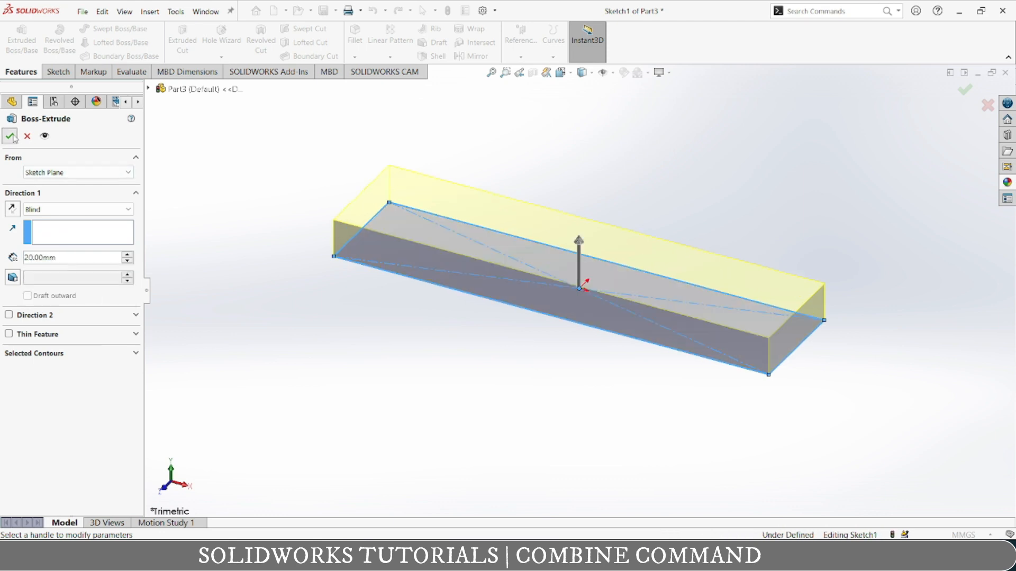
- On the bar's top face, sketch a circle of about 40 mm radius centred on the midpoint of the right short edge
right_click(640, 254)
click(666, 222)
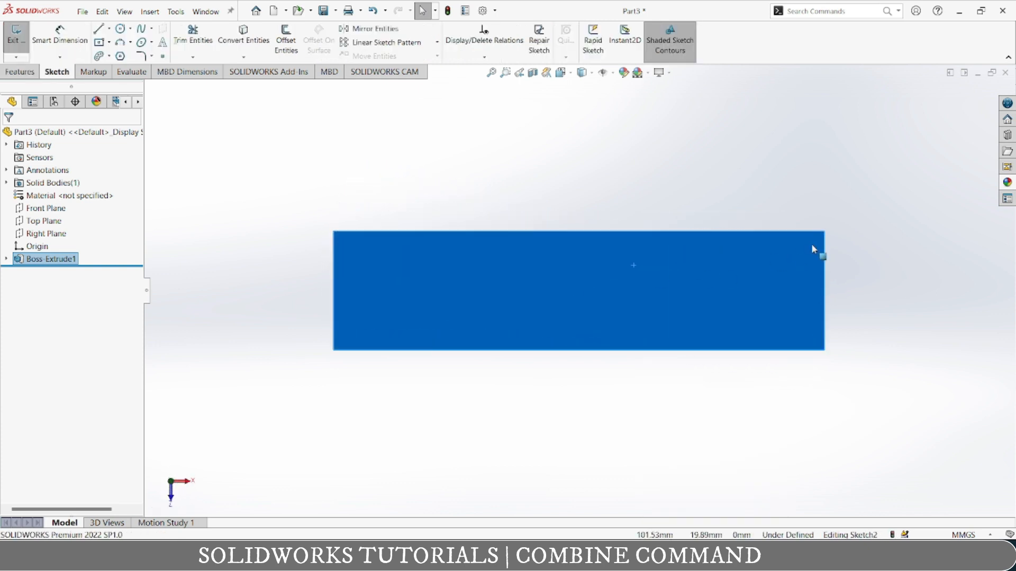
click(121, 29)
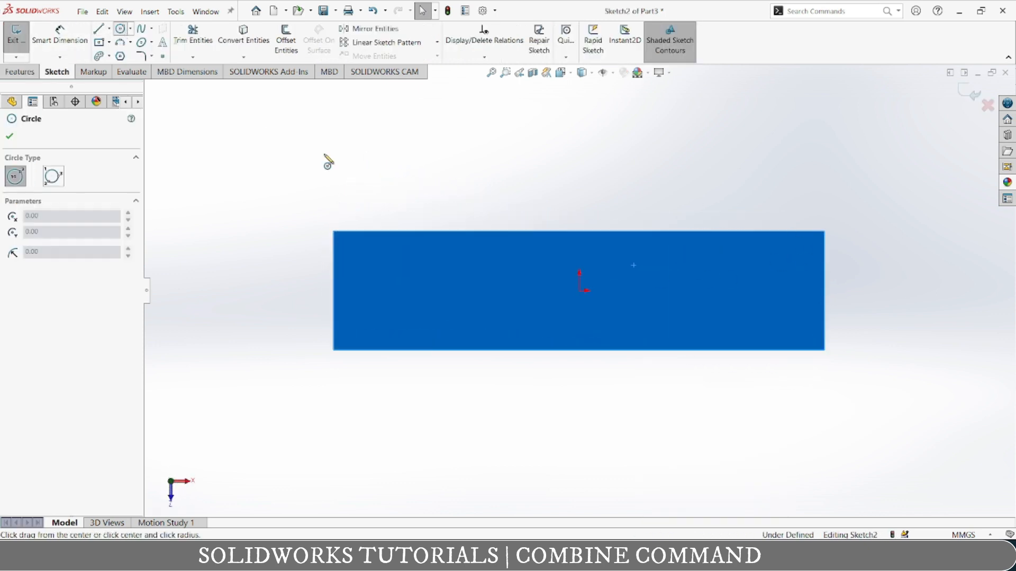
click(824, 290)
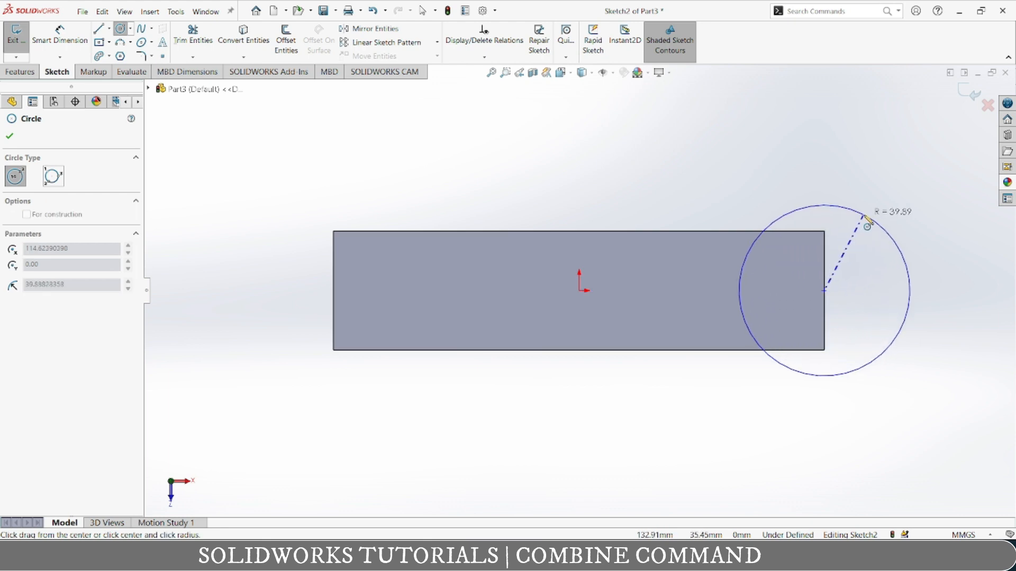
click(818, 206)
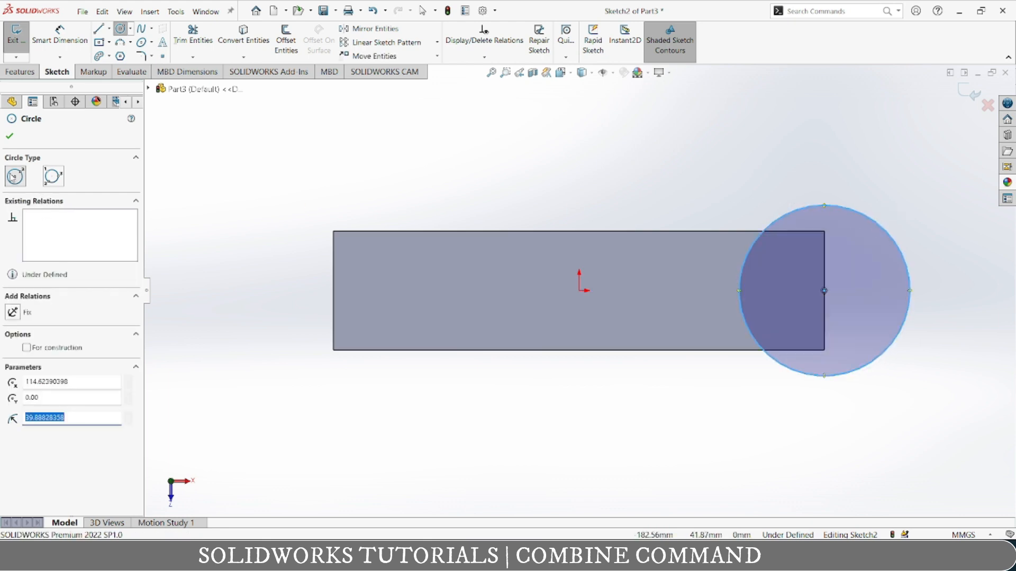
click(9, 136)
- Extrude the circle 20 mm in the reversed direction through the bar, with Merge result turned off
click(20, 71)
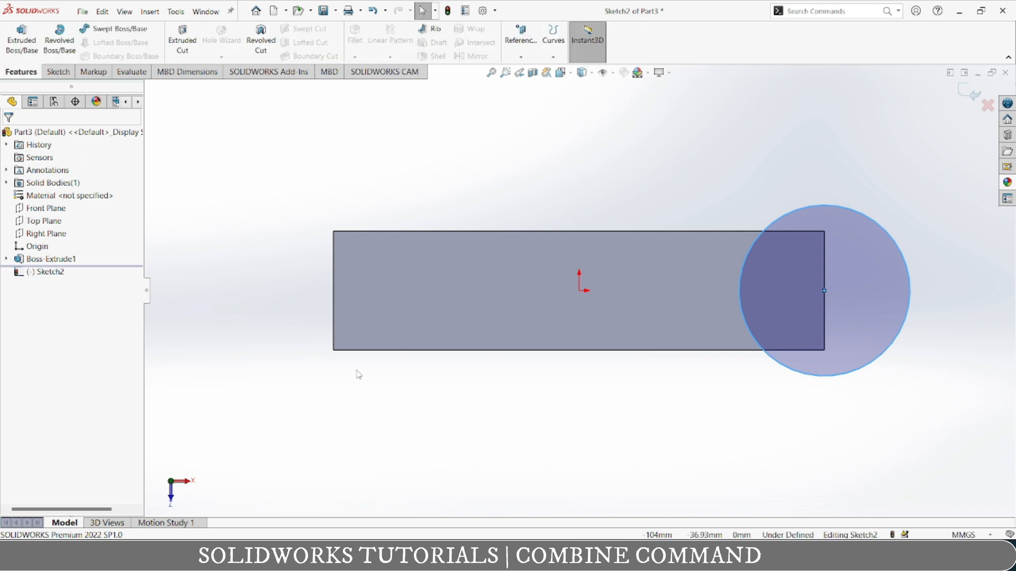
click(21, 40)
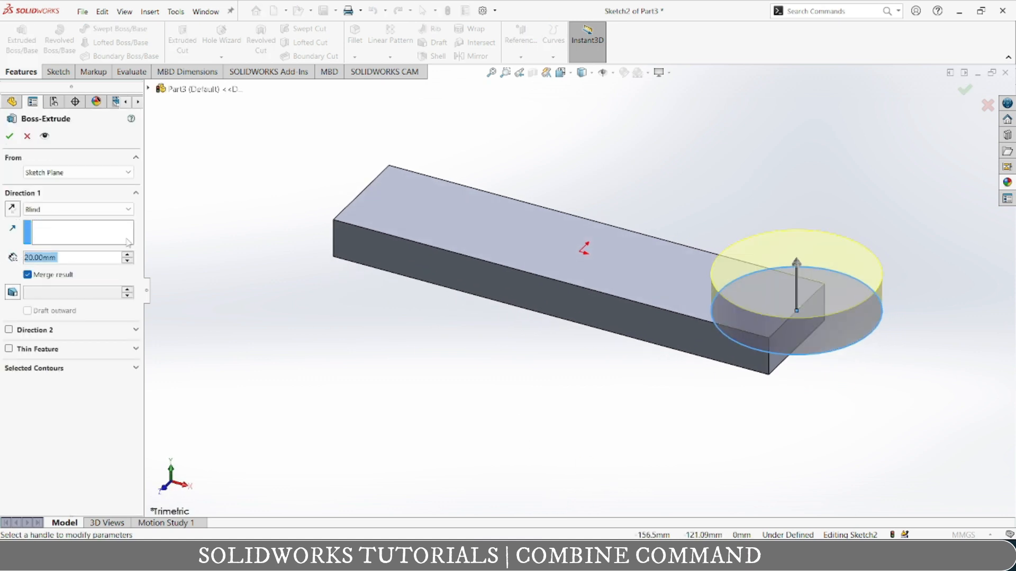
click(10, 210)
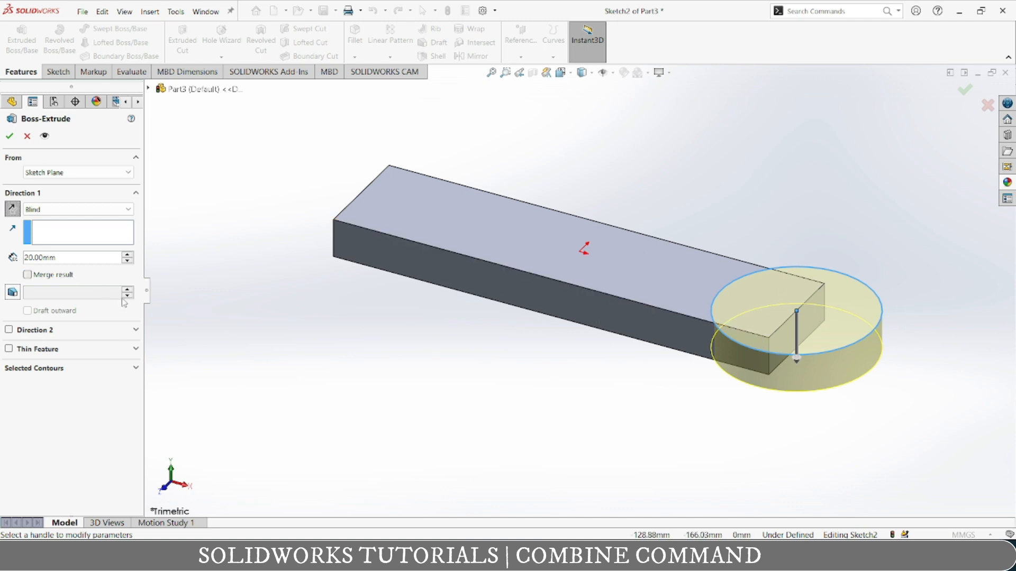
click(9, 136)
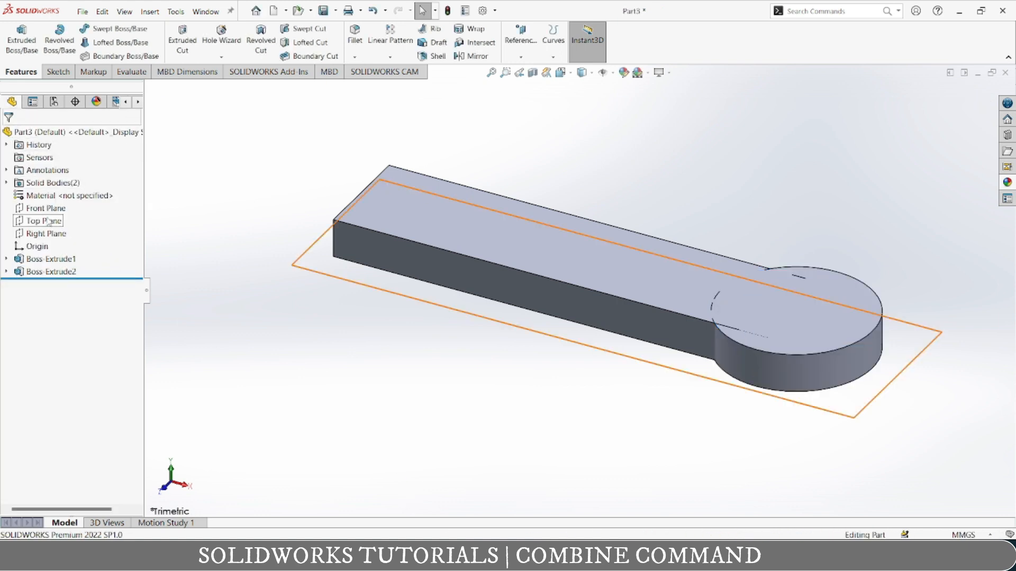
- Expand the solid bodies list and examine the bar and the disc as separate bodies in the model
click(7, 184)
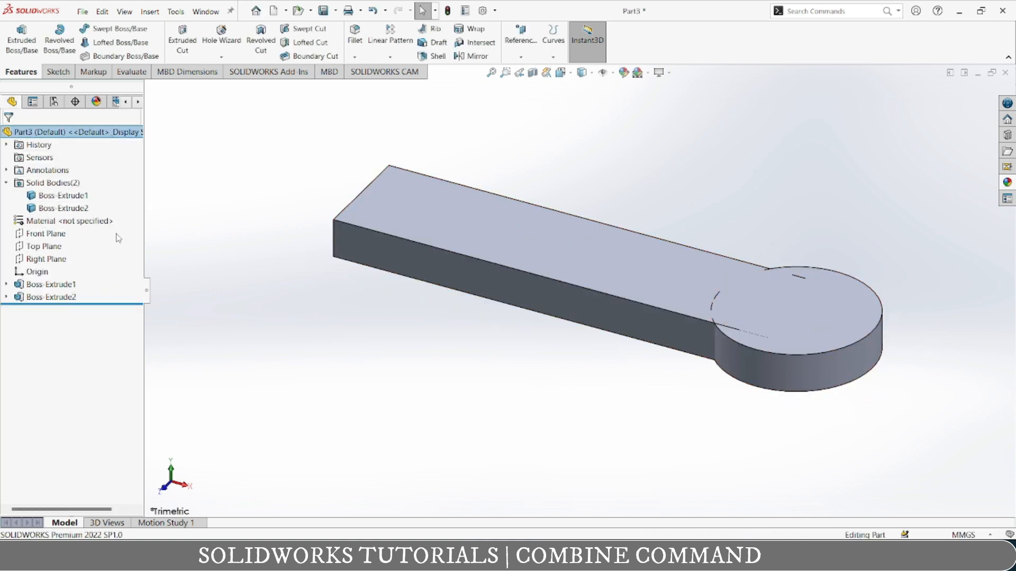
click(809, 323)
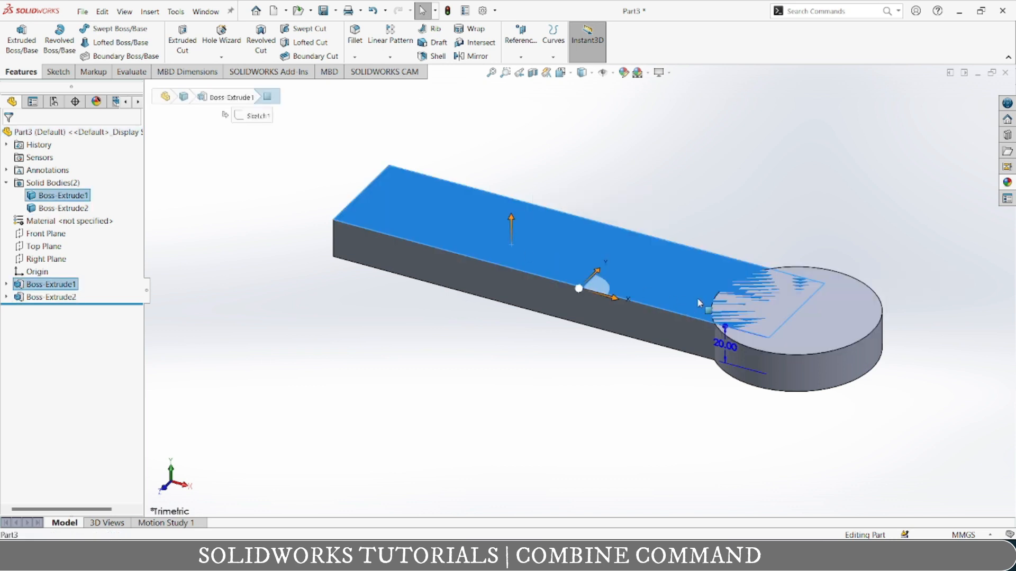
click(856, 320)
click(665, 288)
click(845, 311)
click(680, 284)
click(758, 459)
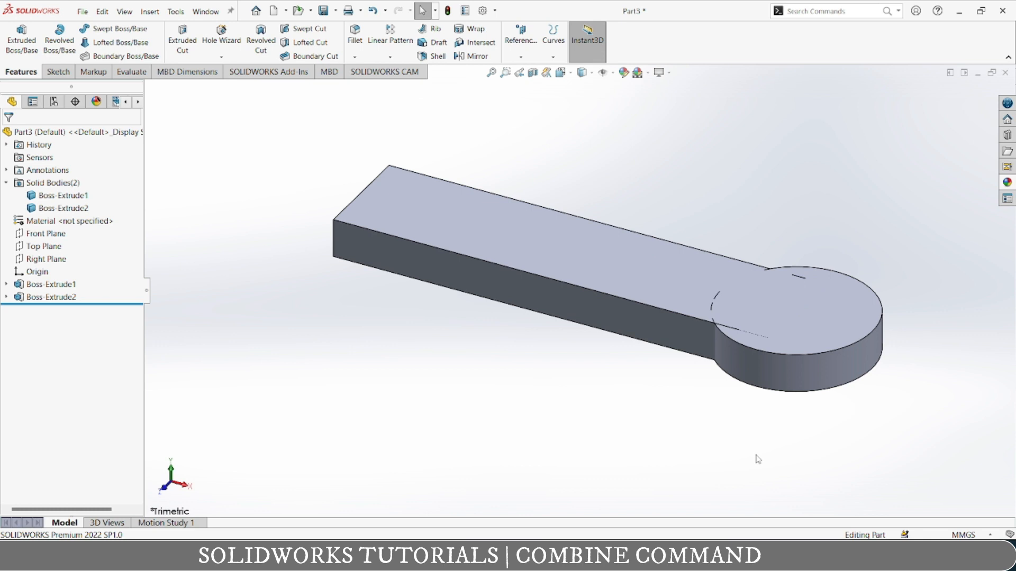
text(k)
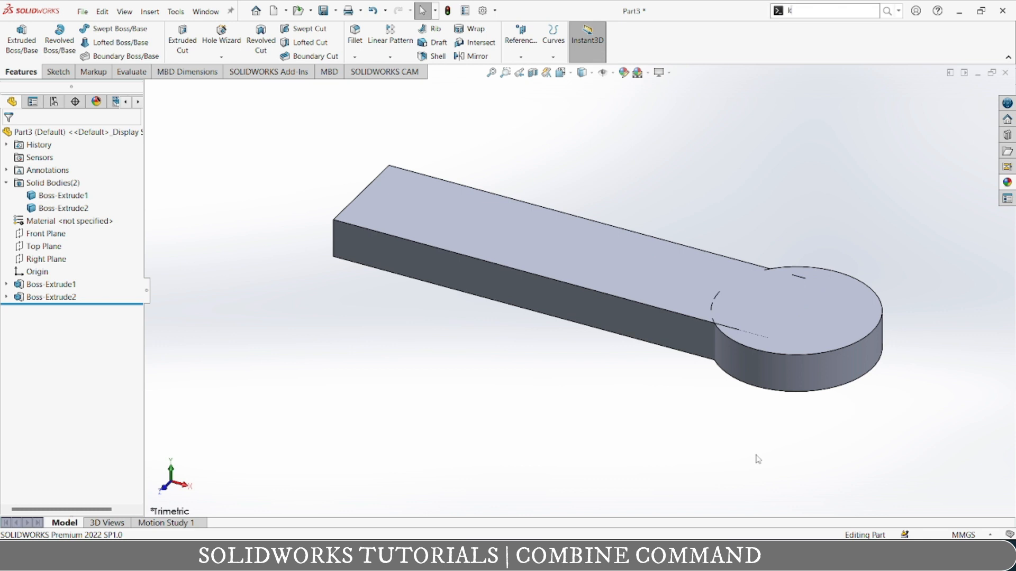
click(604, 424)
click(843, 333)
click(656, 328)
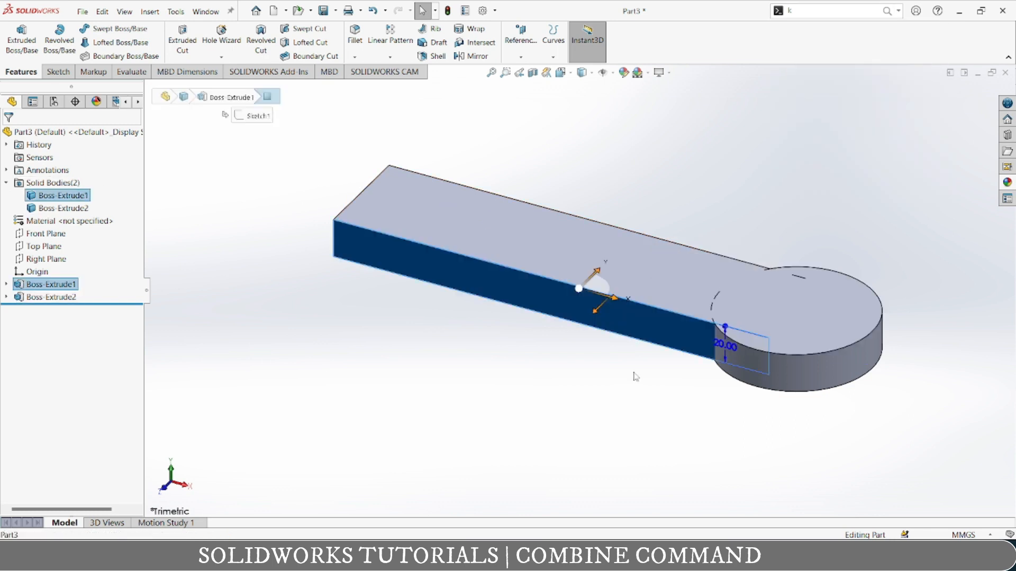
click(646, 413)
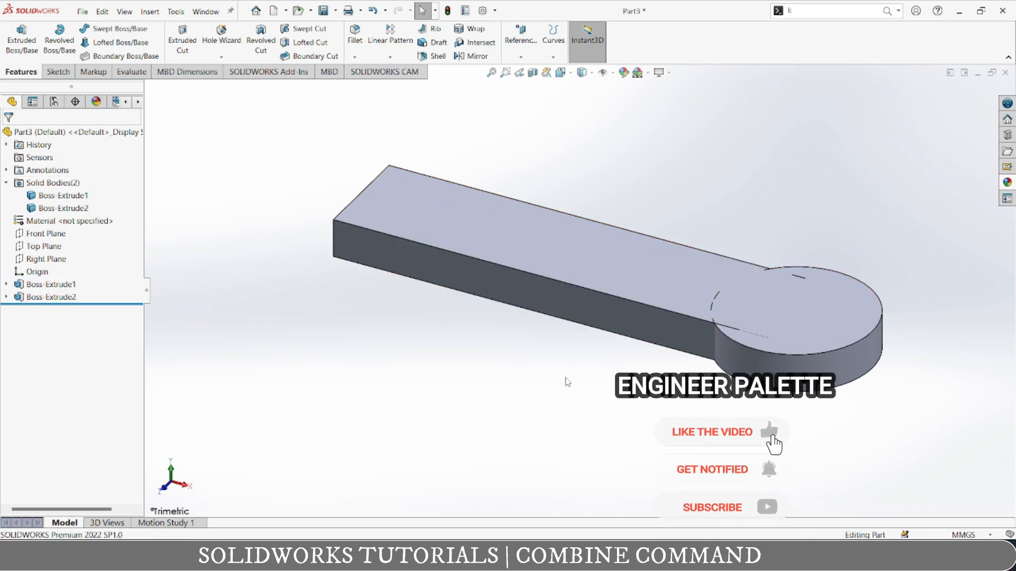
- Combine the bar and the disc into one body with the Add operation, previewing it first, and inspect the combined body
scroll(568, 387, up, 3)
scroll(630, 365, down, 3)
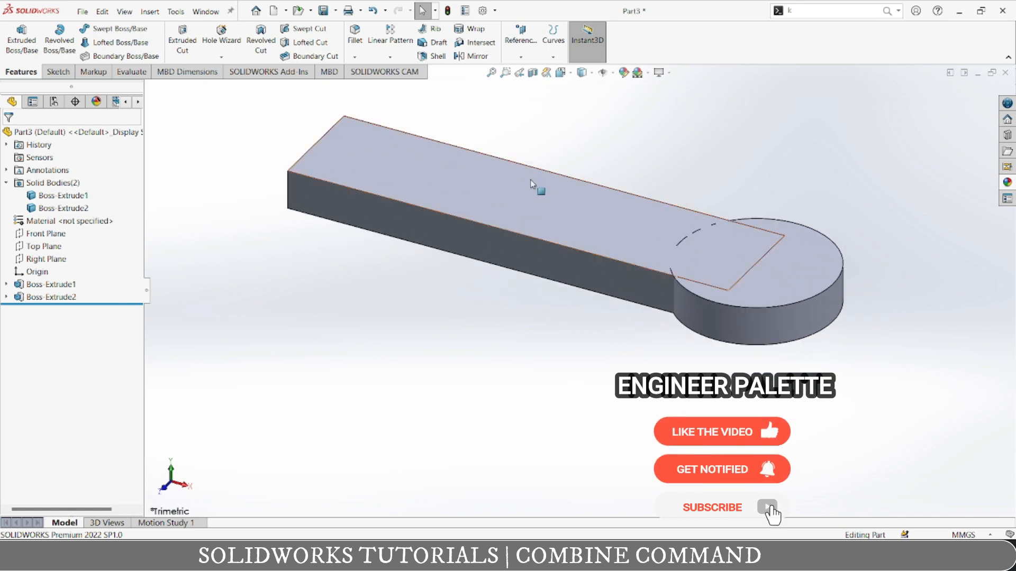
scroll(532, 184, up, 2)
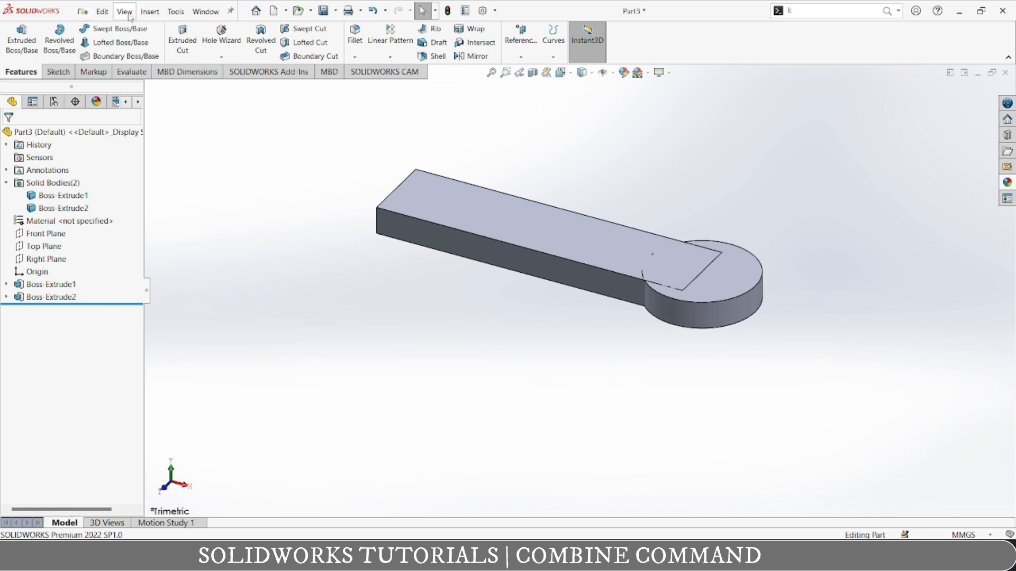
click(150, 11)
mouse_move(212, 56)
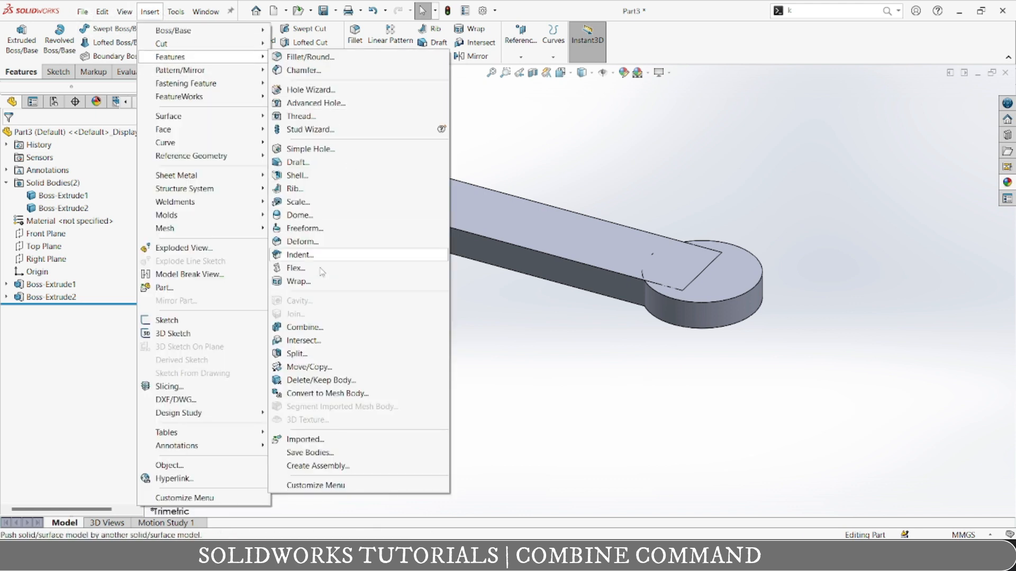
click(312, 328)
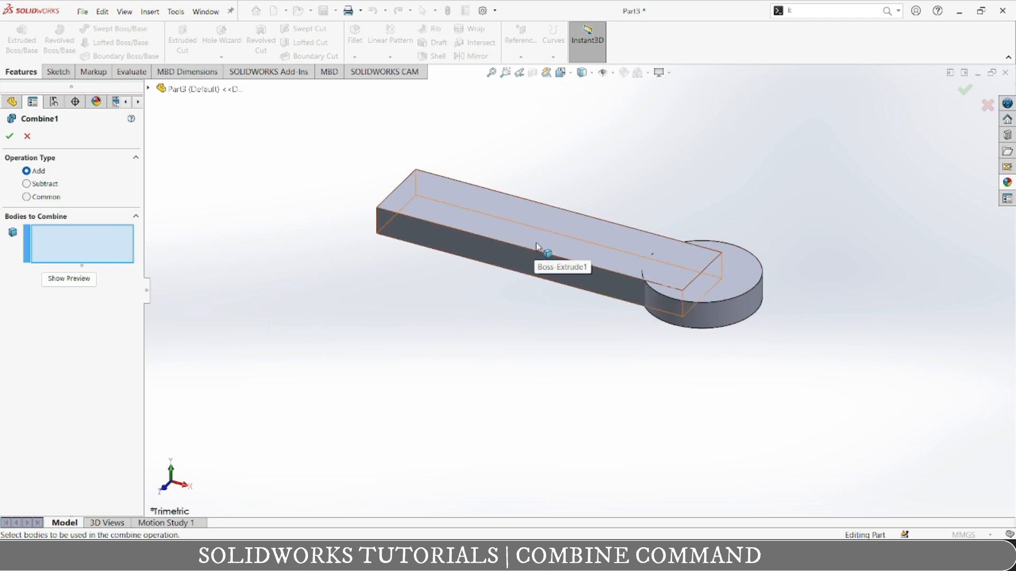
click(496, 215)
click(722, 284)
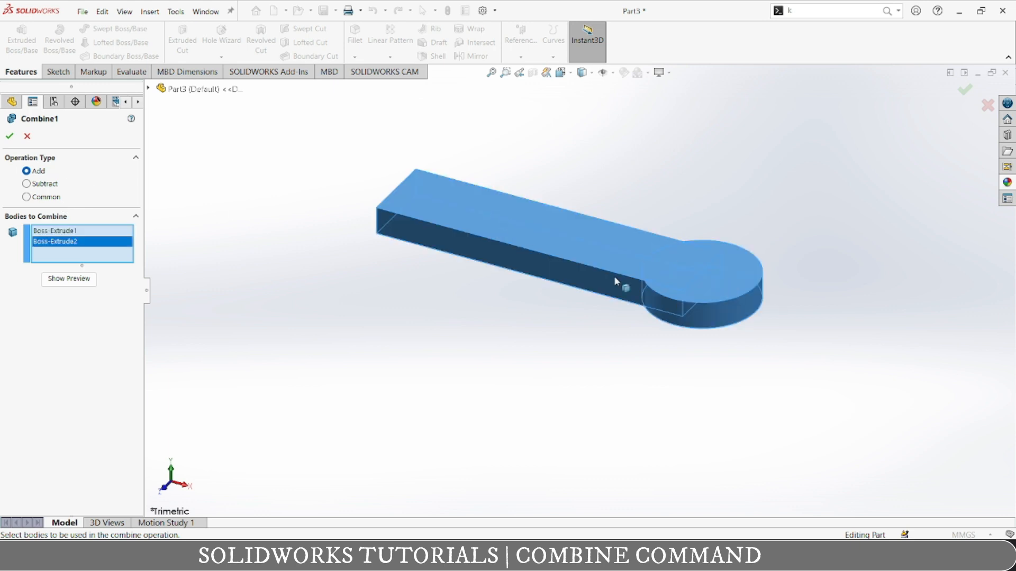
click(69, 278)
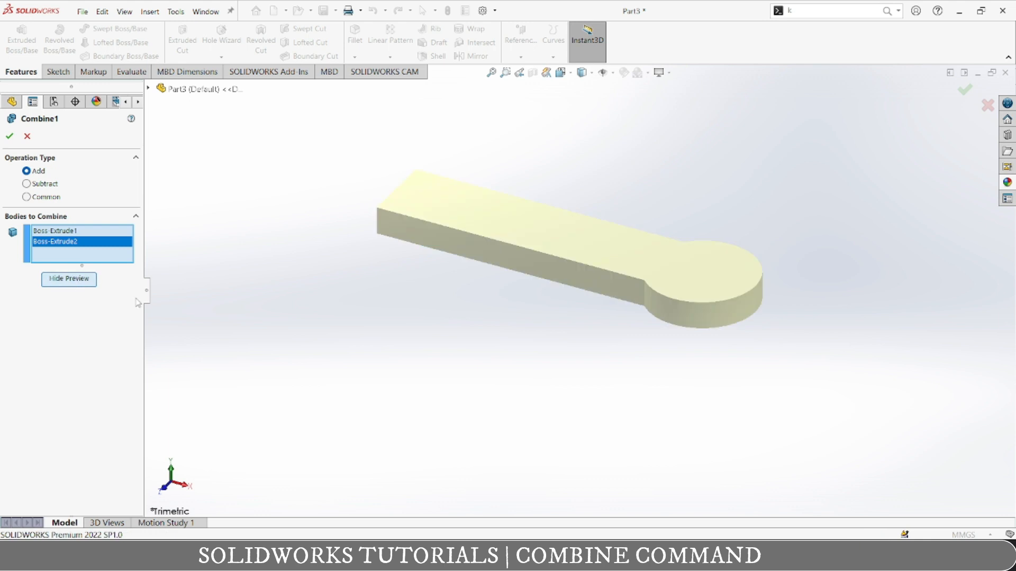
click(9, 138)
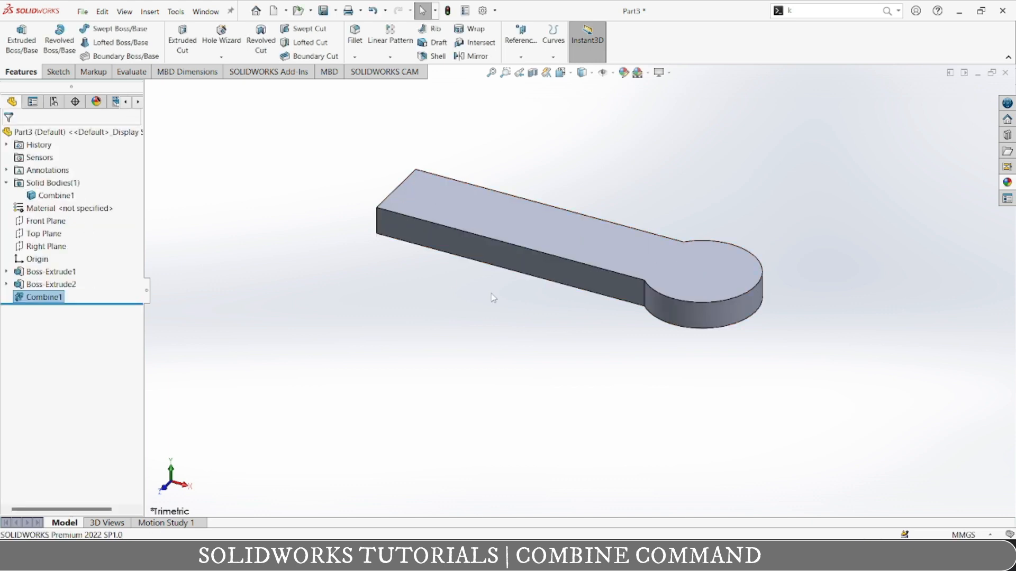
click(549, 256)
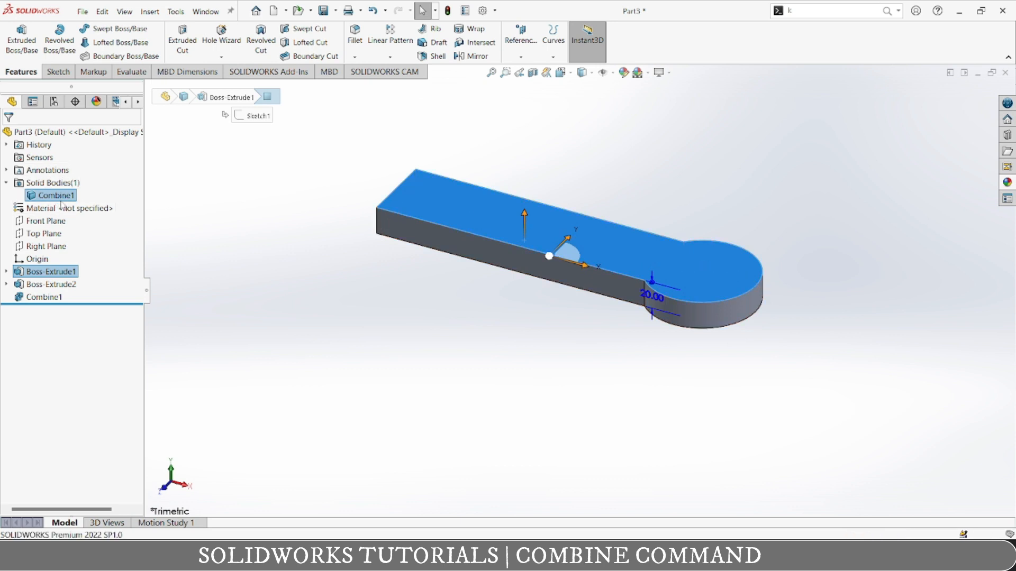
- Undo the Add combine of the bar and the disc
key(ctrl+z)
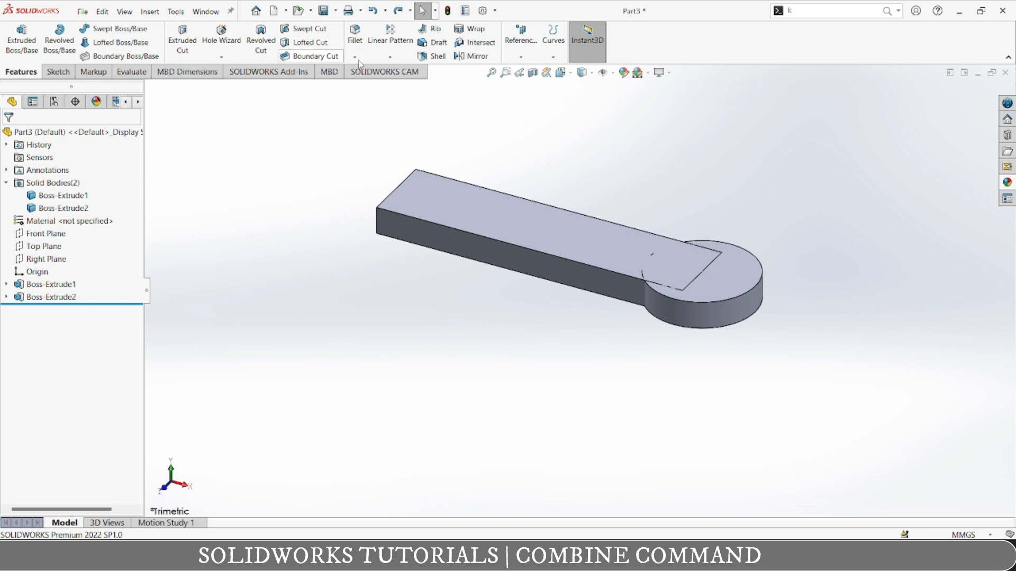
click(148, 12)
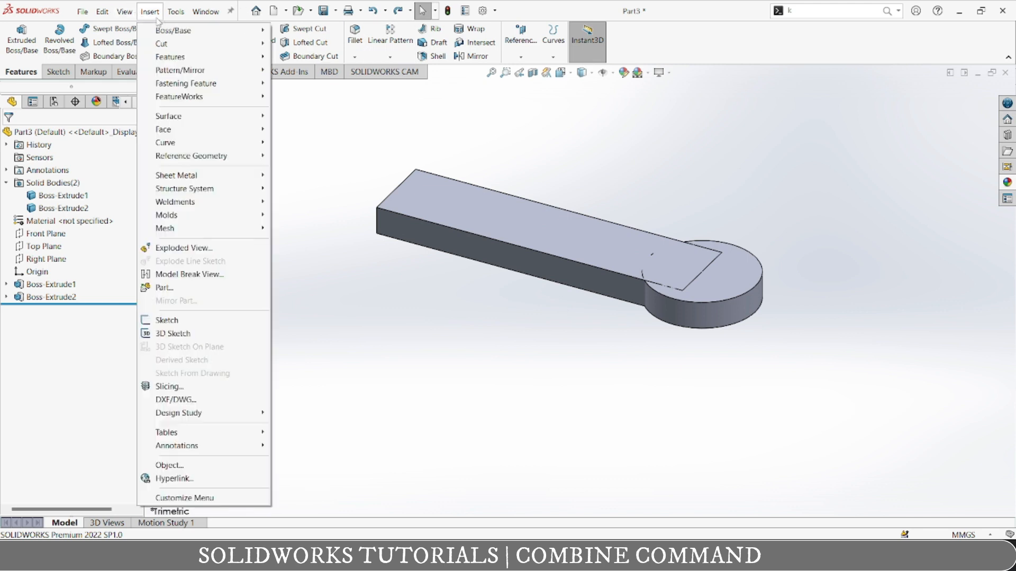
click(517, 159)
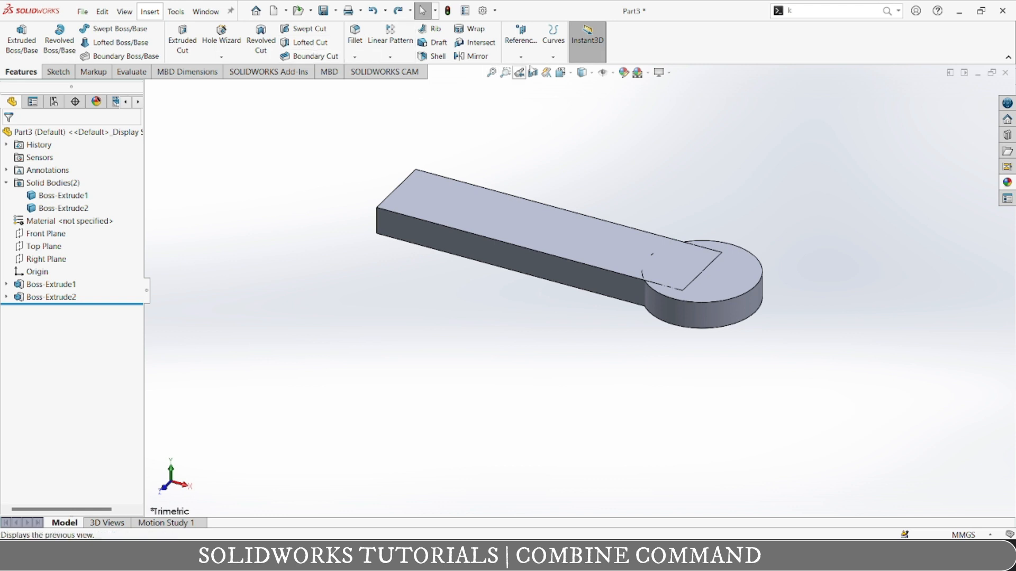
- Subtract the disc from the bar with the Combine command, previewing it first, and undo the subtraction after accepting it
click(150, 12)
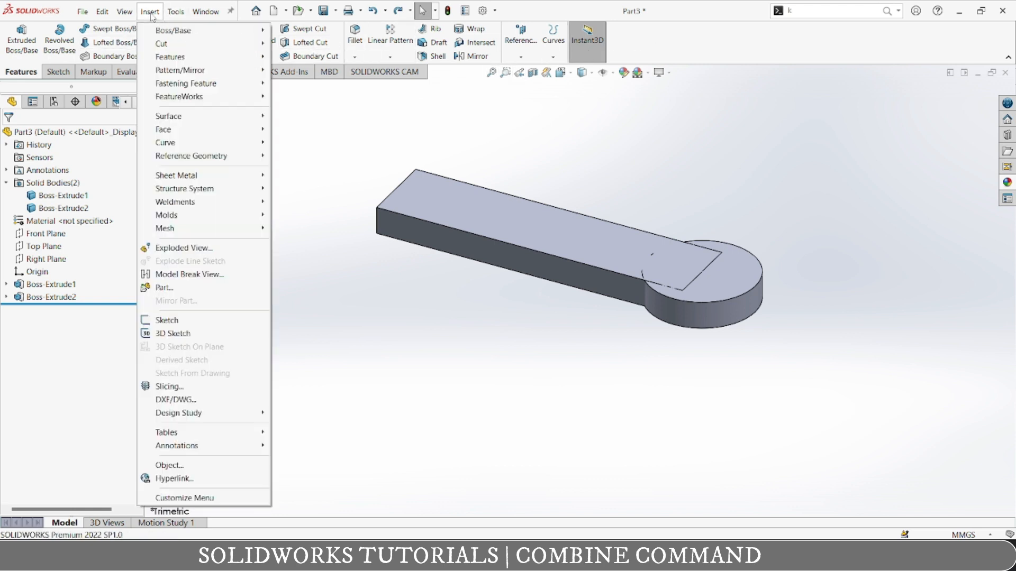
mouse_move(169, 59)
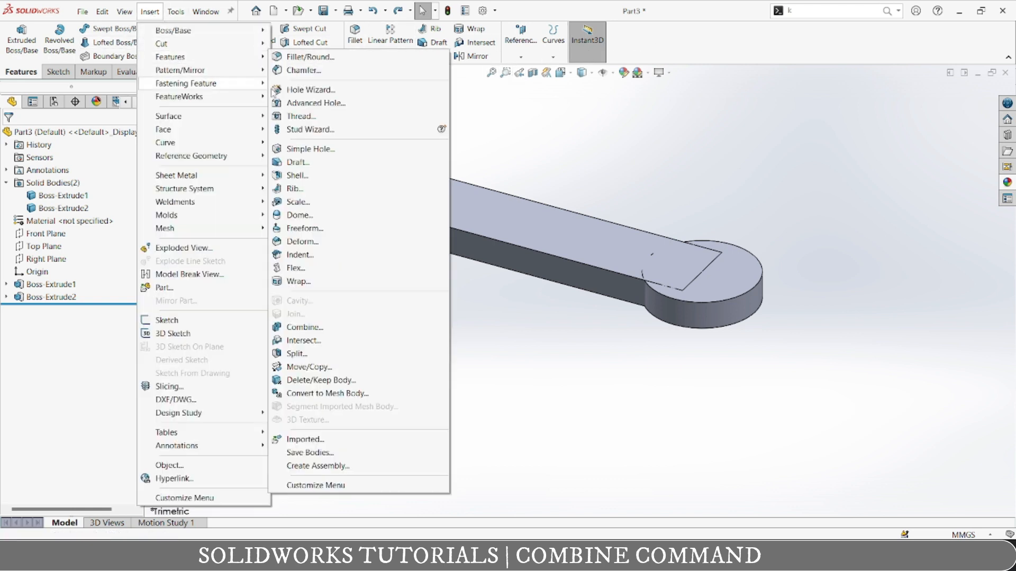
click(328, 327)
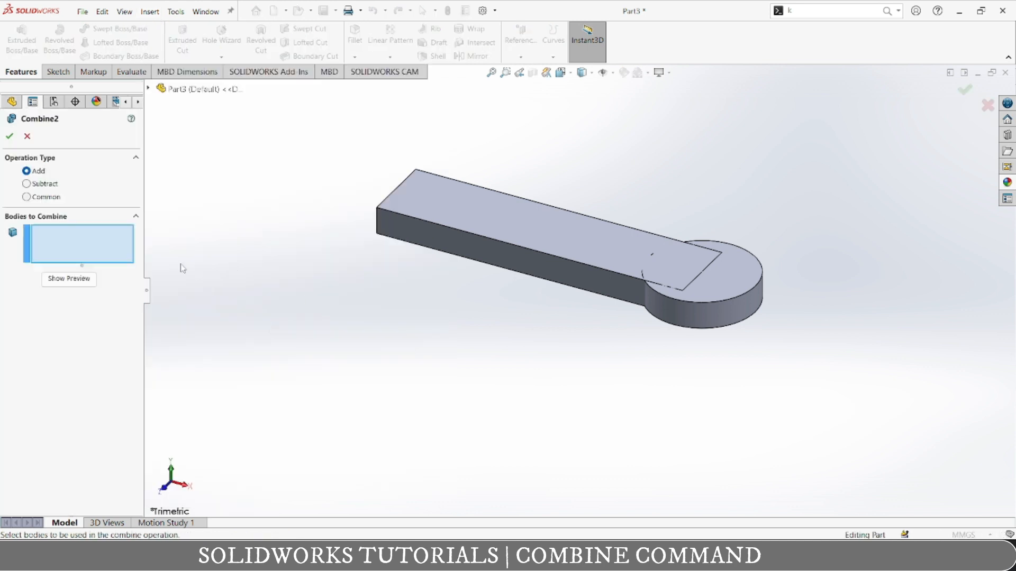
click(45, 184)
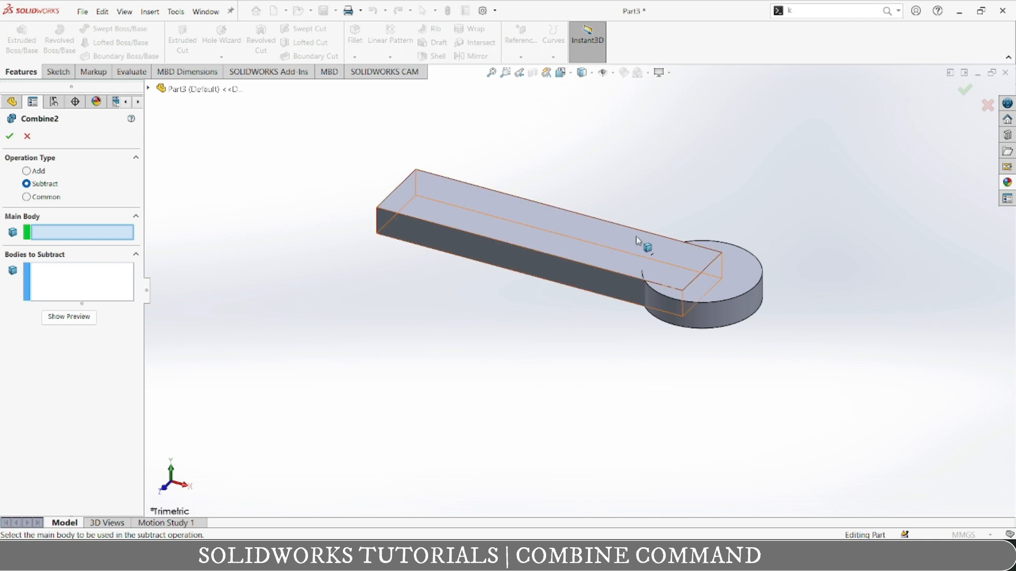
click(586, 247)
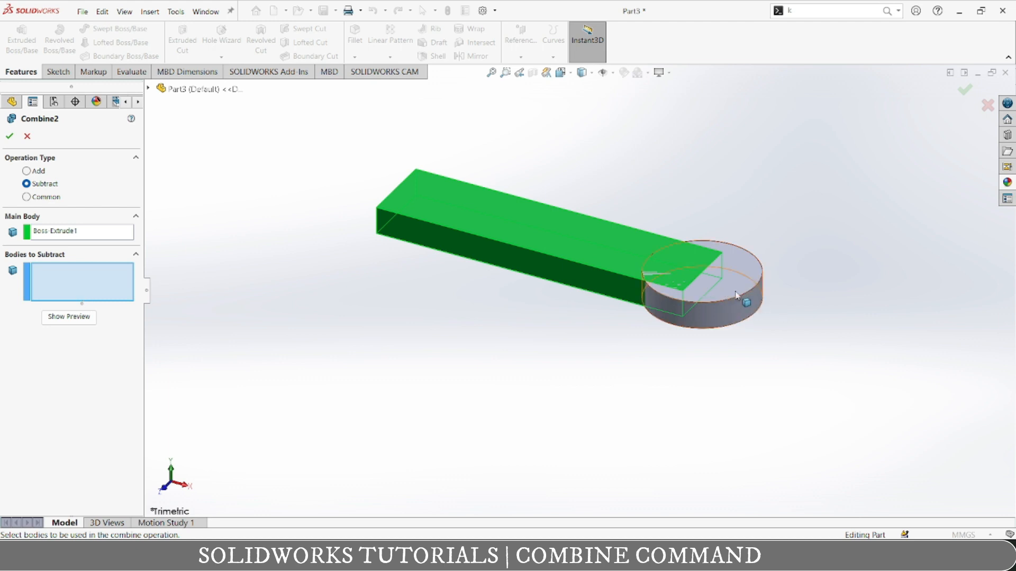
click(734, 316)
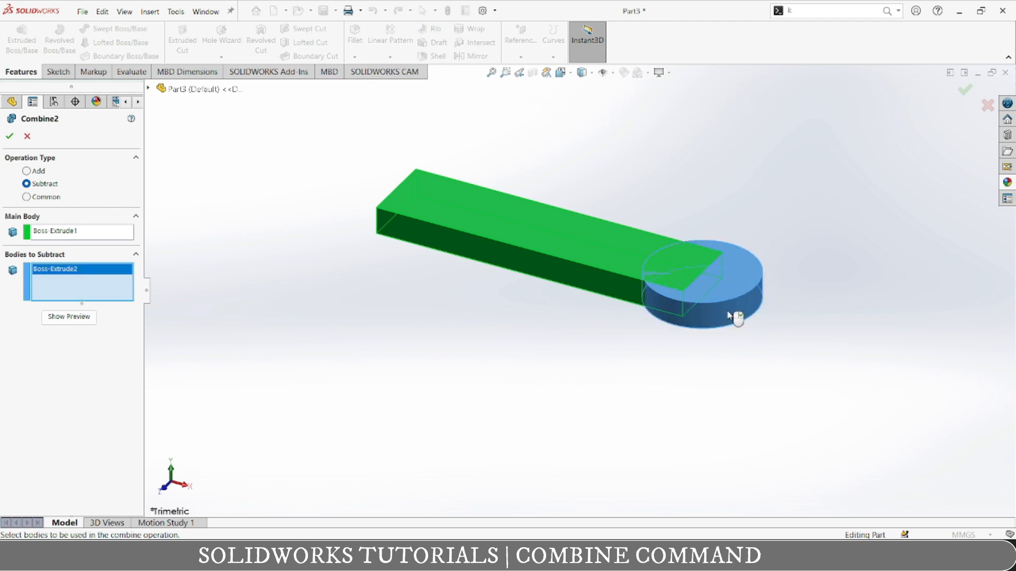
click(69, 316)
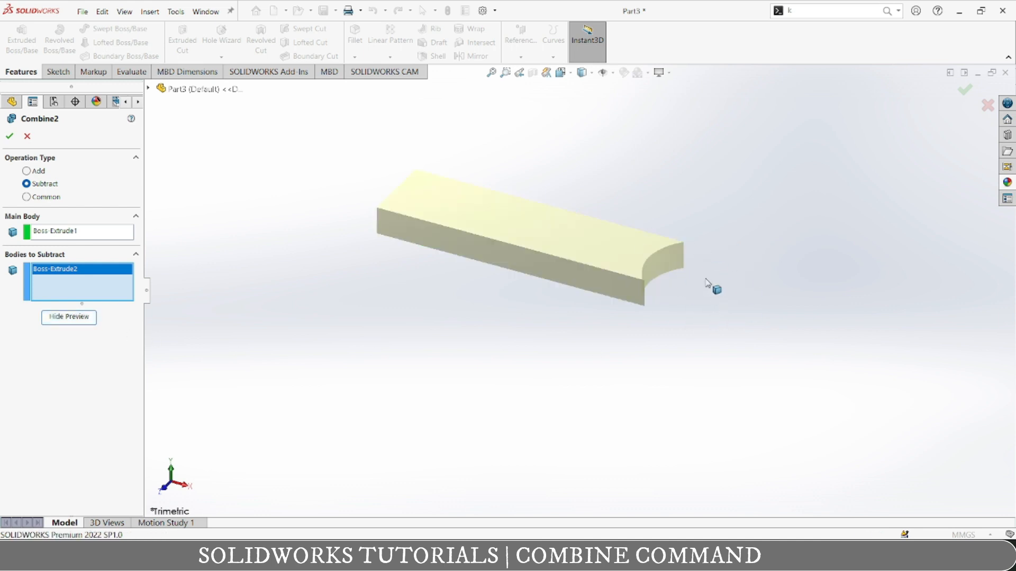
click(10, 137)
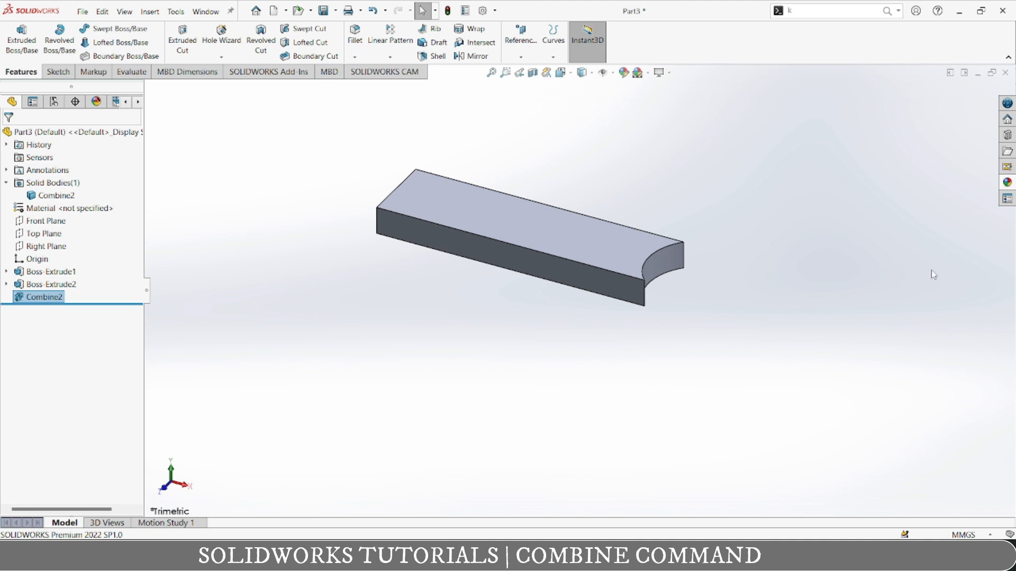
key(ctrl+z)
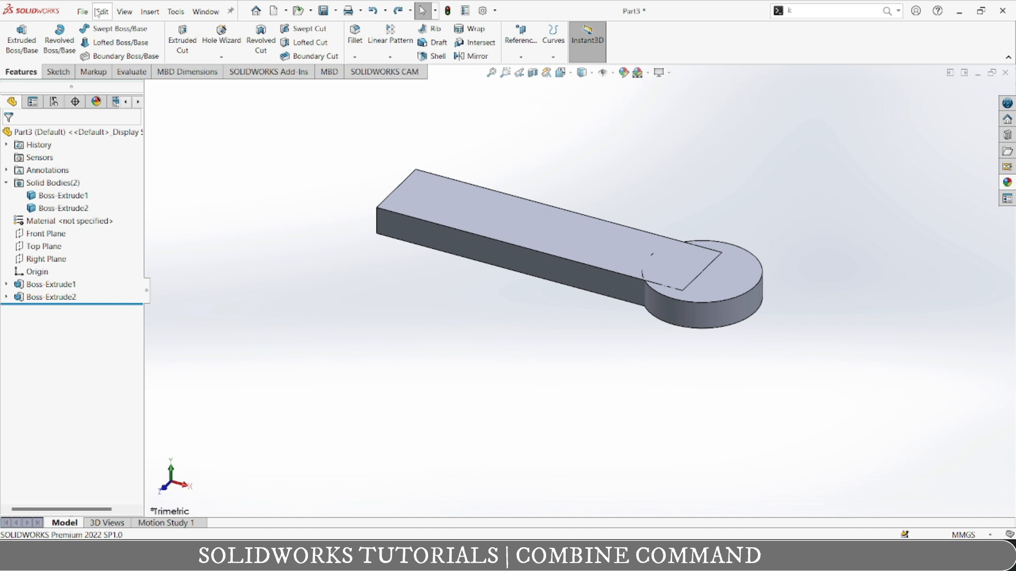
- Combine the bar and the disc with the Common operation, checking the preview against the original bodies before accepting
click(150, 11)
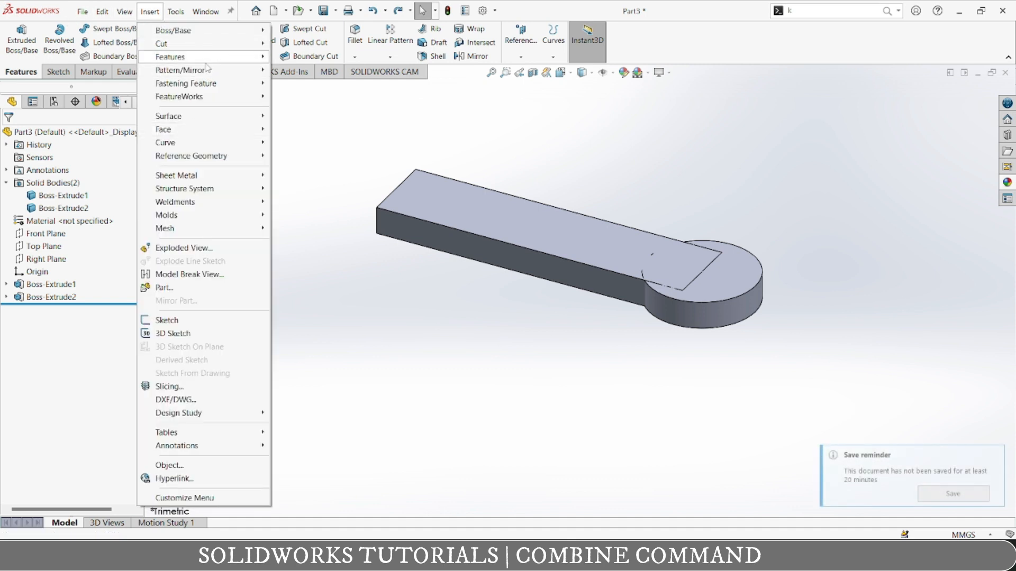
mouse_move(175, 56)
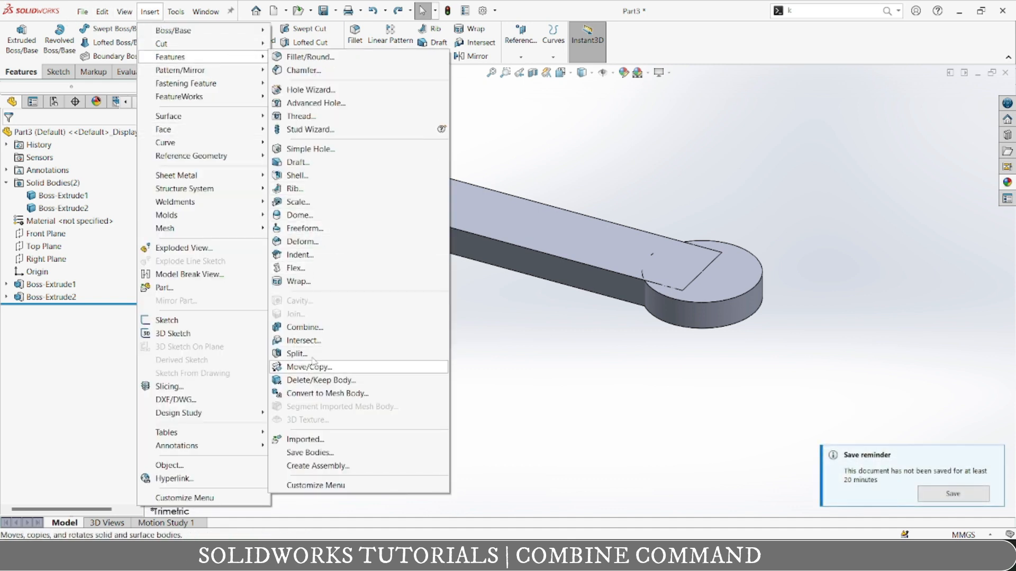
click(322, 331)
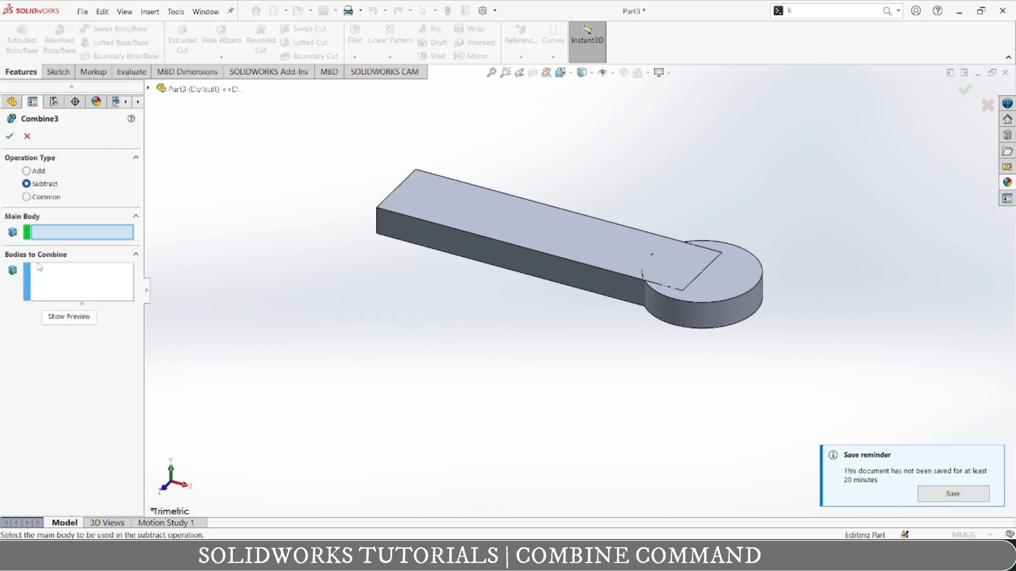
click(27, 196)
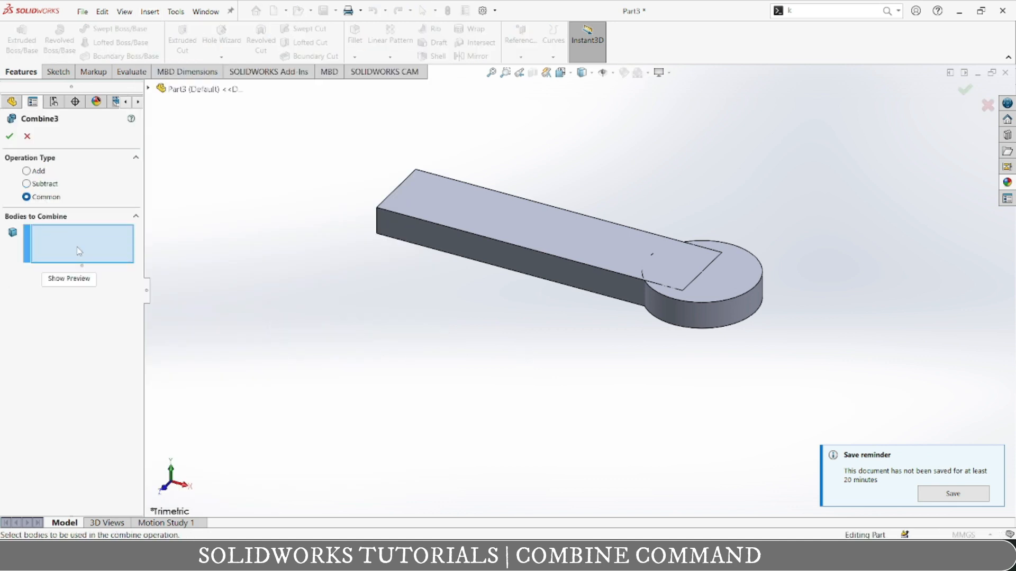
click(599, 242)
click(747, 268)
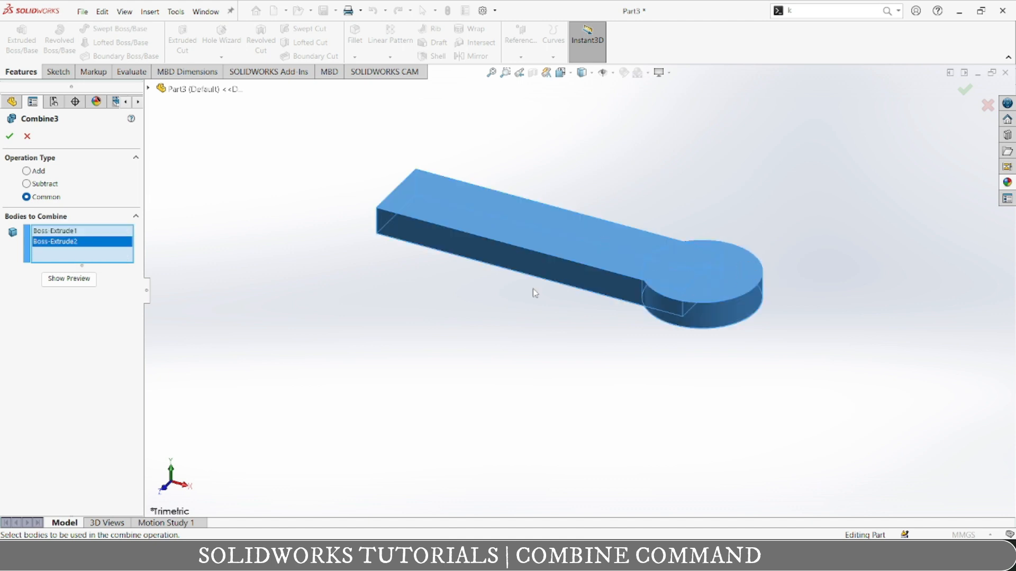
click(68, 278)
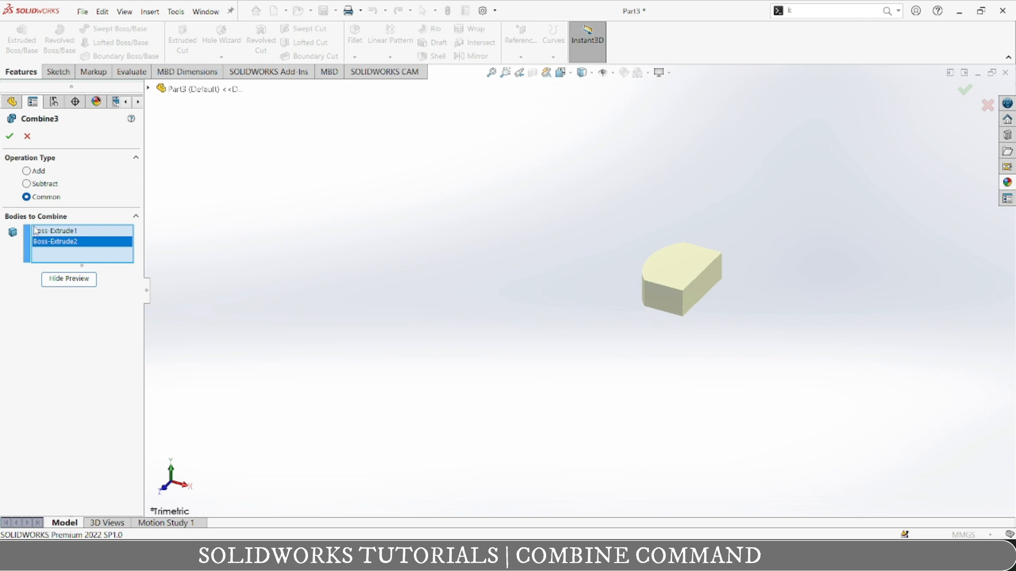
click(69, 278)
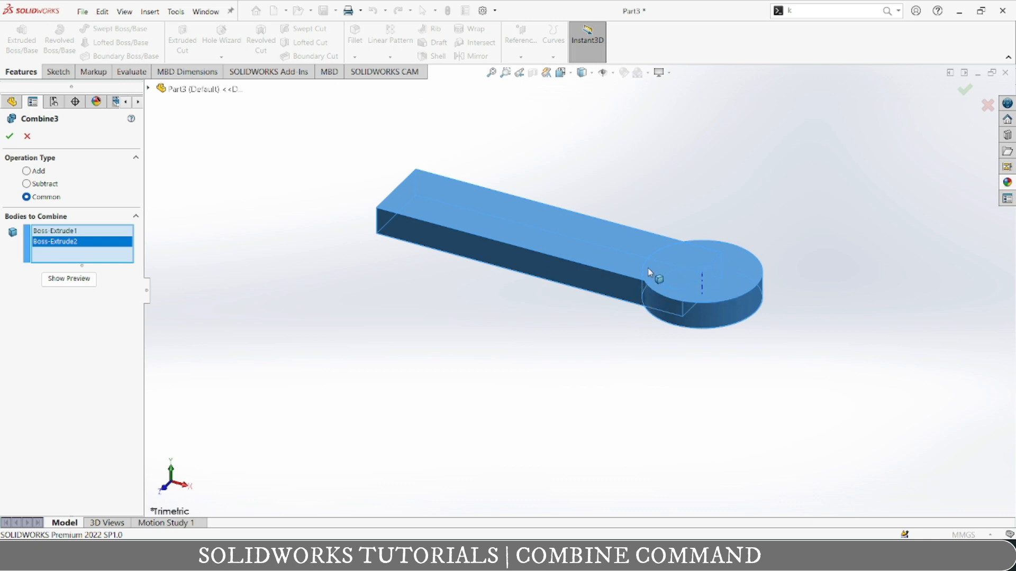
click(81, 277)
click(9, 136)
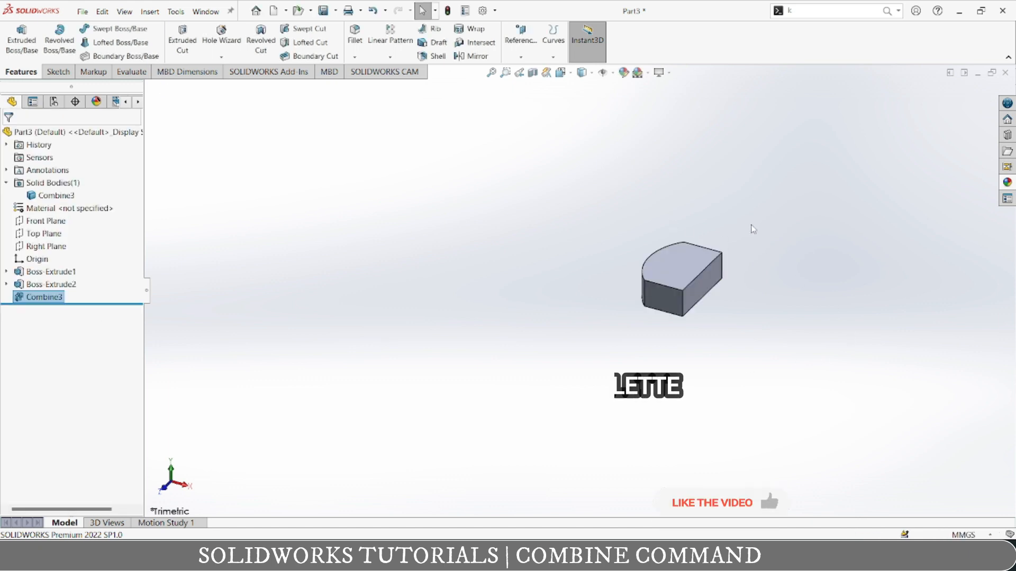
- Delete the bar and disc extrusions together with the Common combine feature, leaving only the bar's rectangle sketch
drag(832, 219, 607, 390)
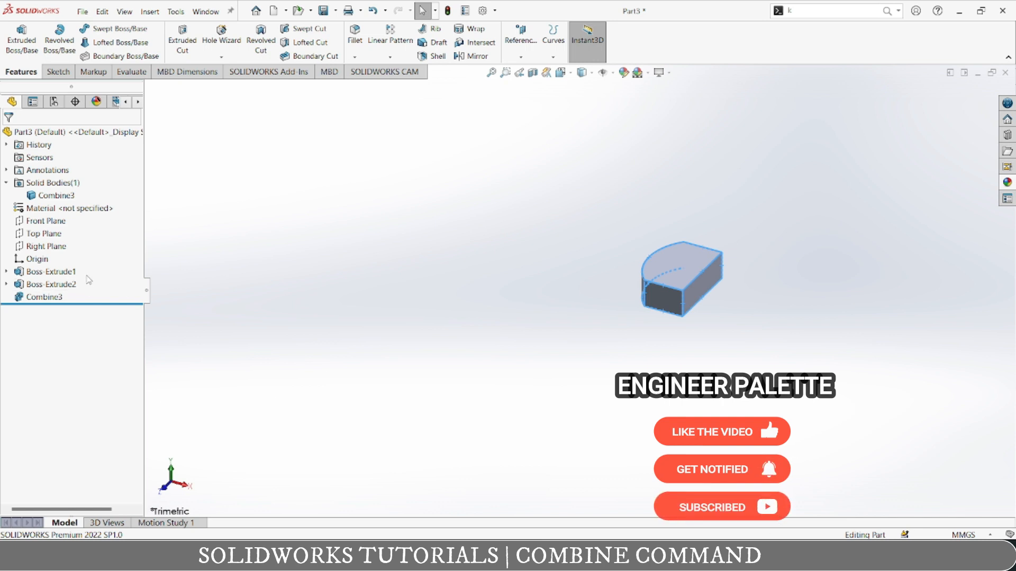
click(32, 298)
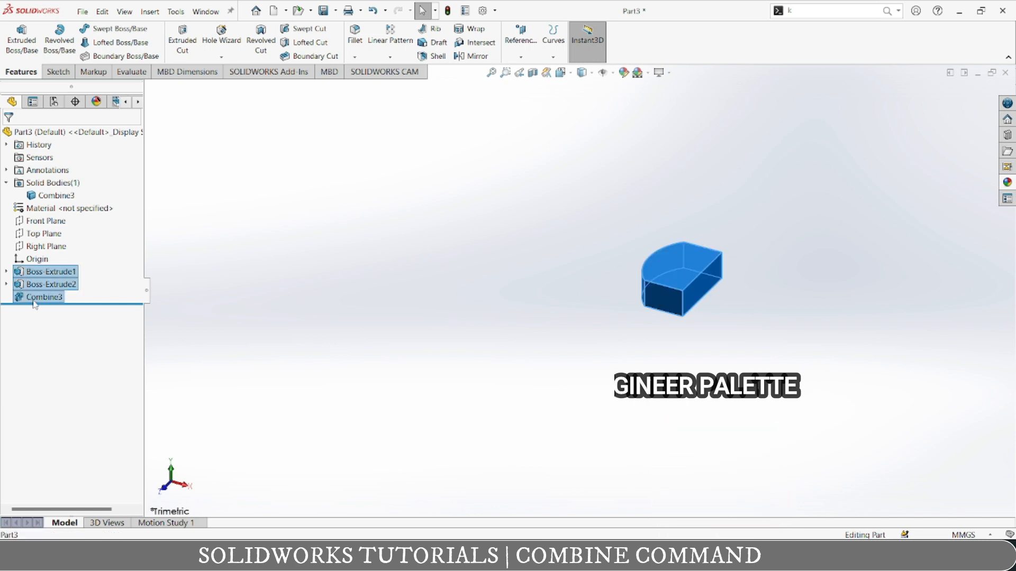
right_click(41, 298)
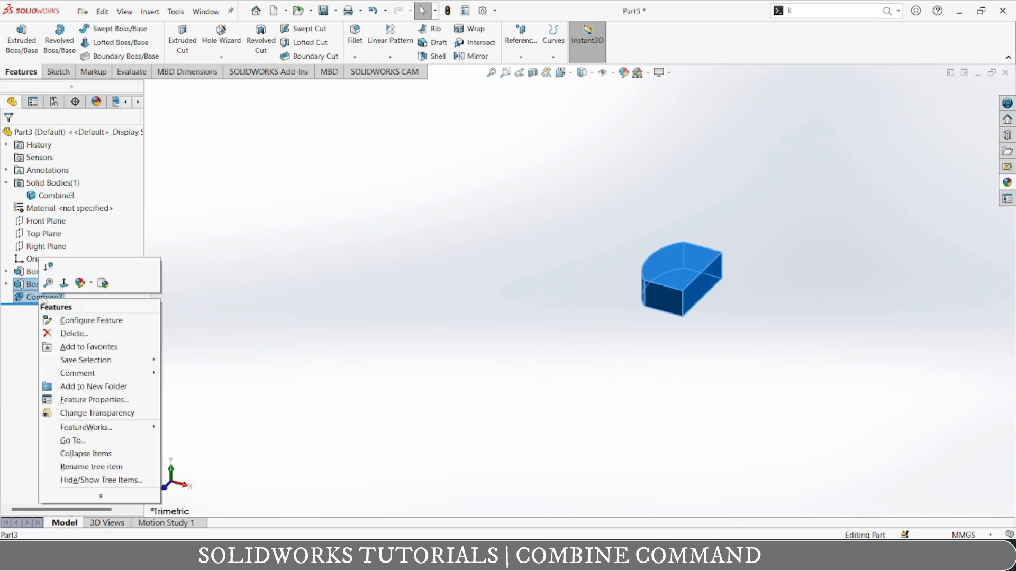
click(72, 333)
click(584, 208)
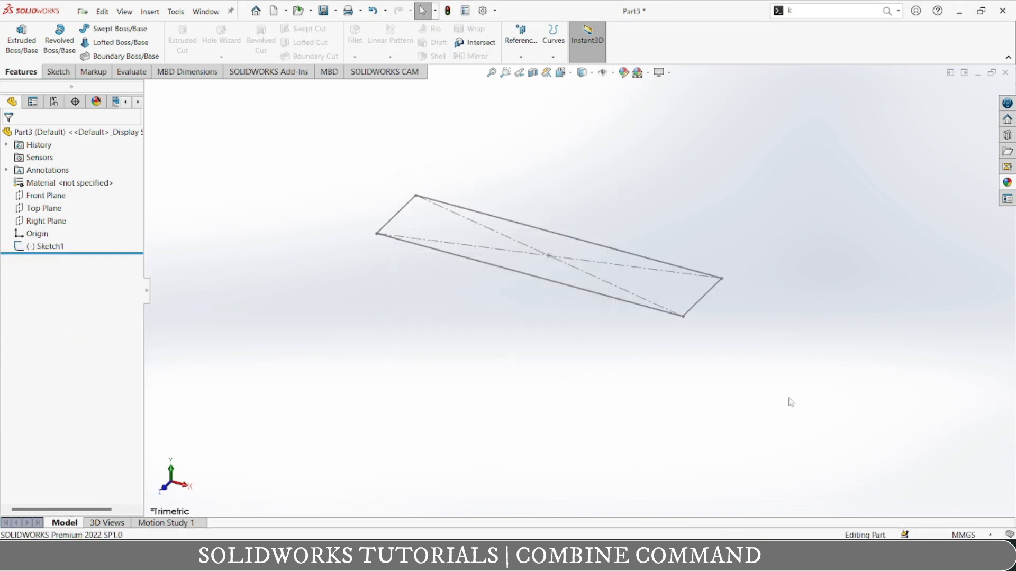
- Edit the remaining rectangle sketch and delete all of its lines and diagonal centerlines
right_click(52, 251)
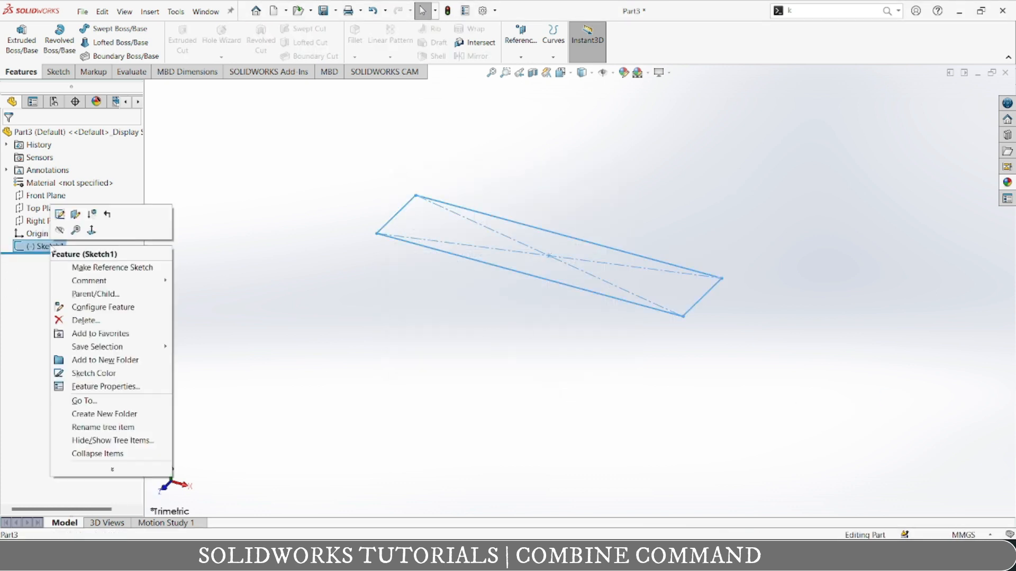
click(59, 212)
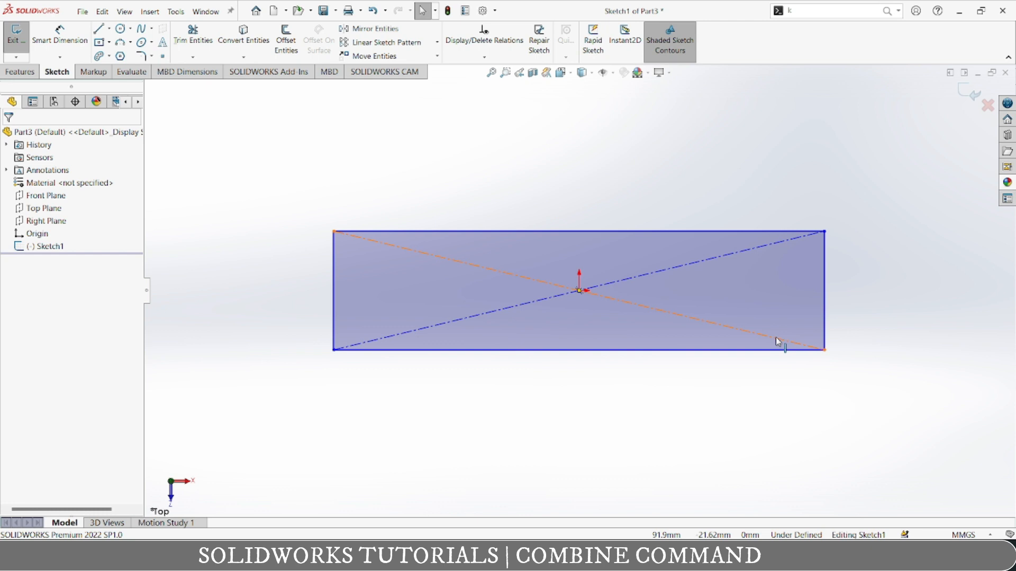
drag(892, 210, 709, 371)
key(Delete)
drag(483, 187, 191, 377)
key(Delete)
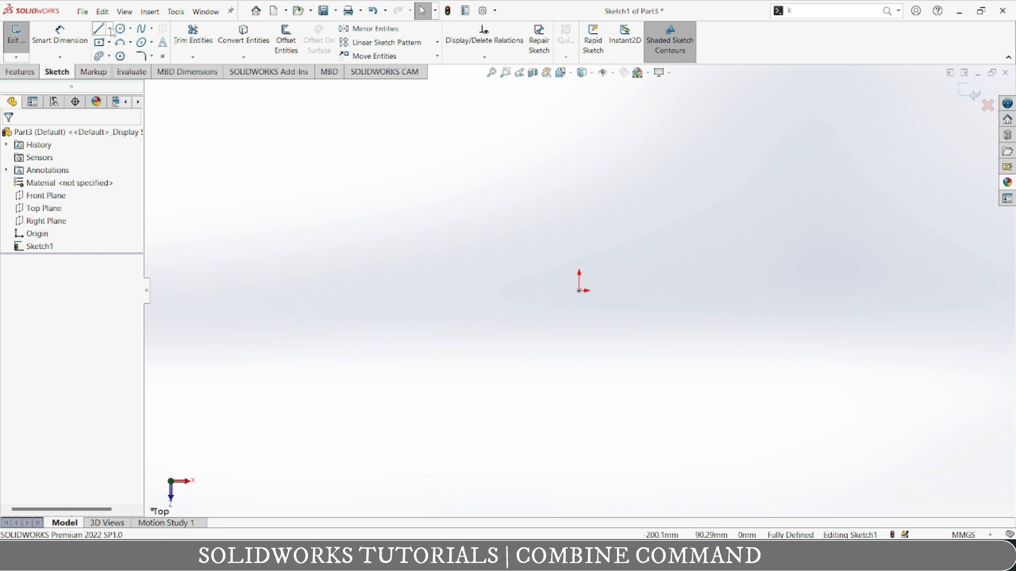
- Sketch a vertical centerline about 980 mm long through the origin
click(109, 28)
click(127, 54)
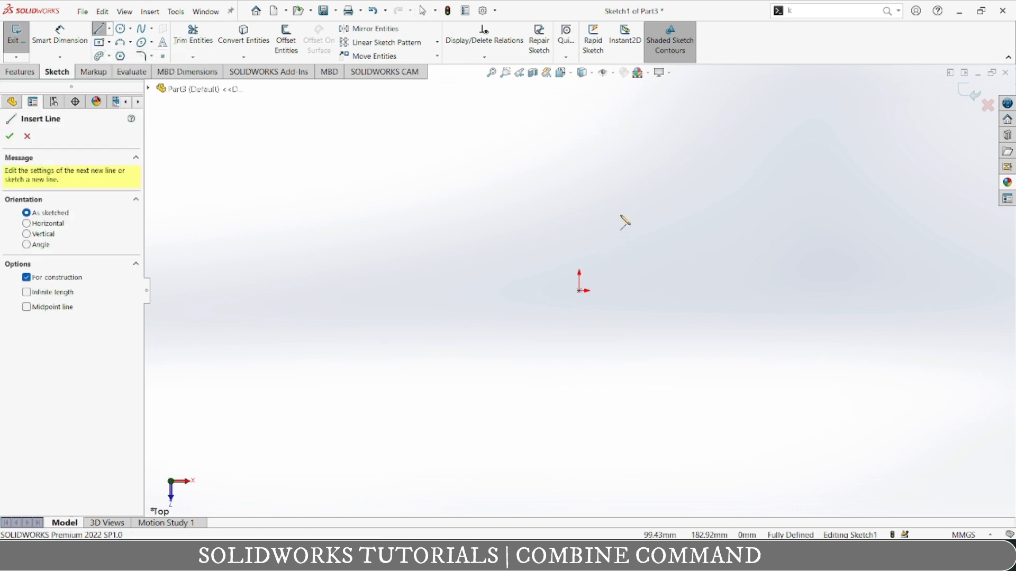
click(579, 80)
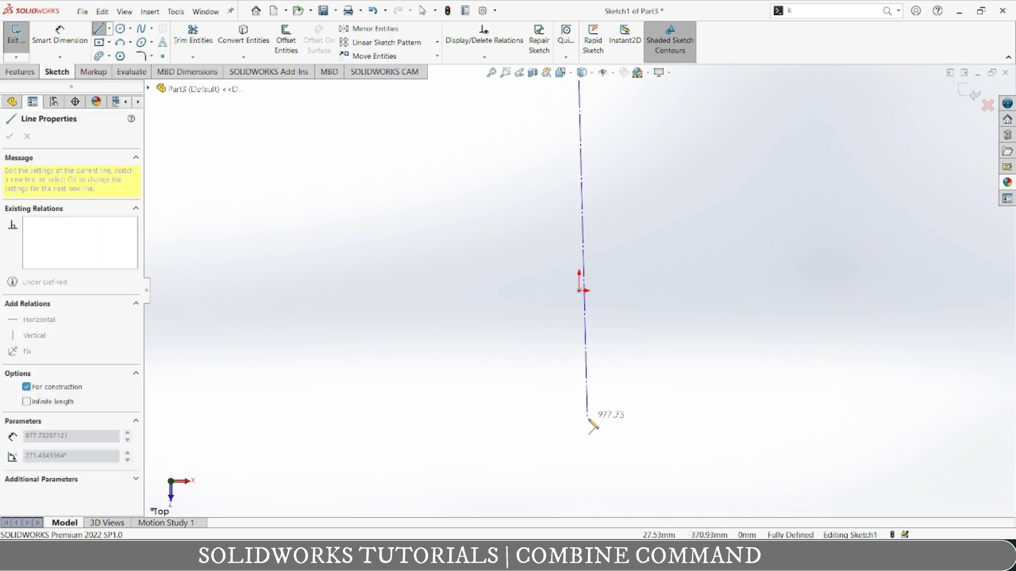
click(579, 422)
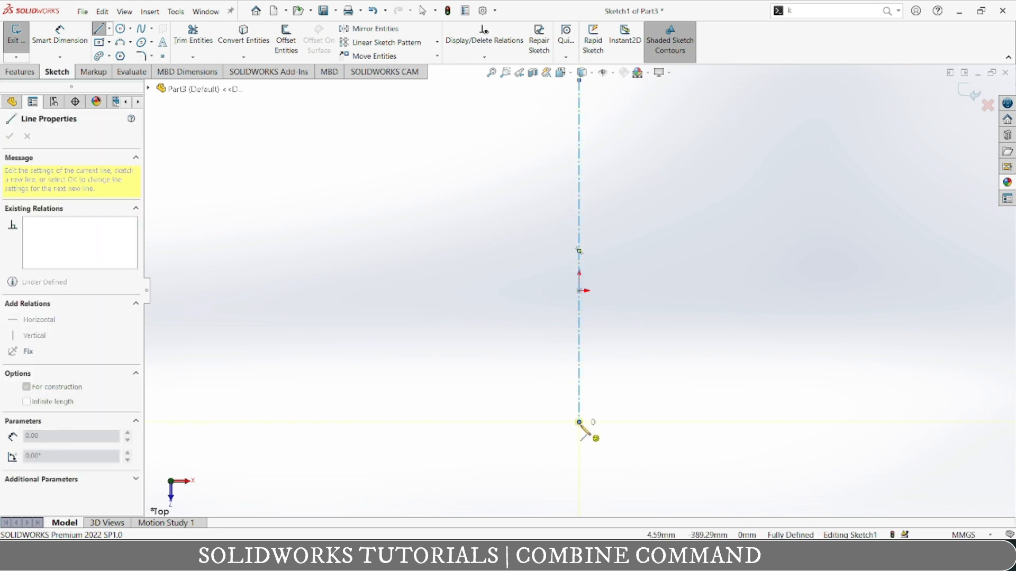
key(Escape)
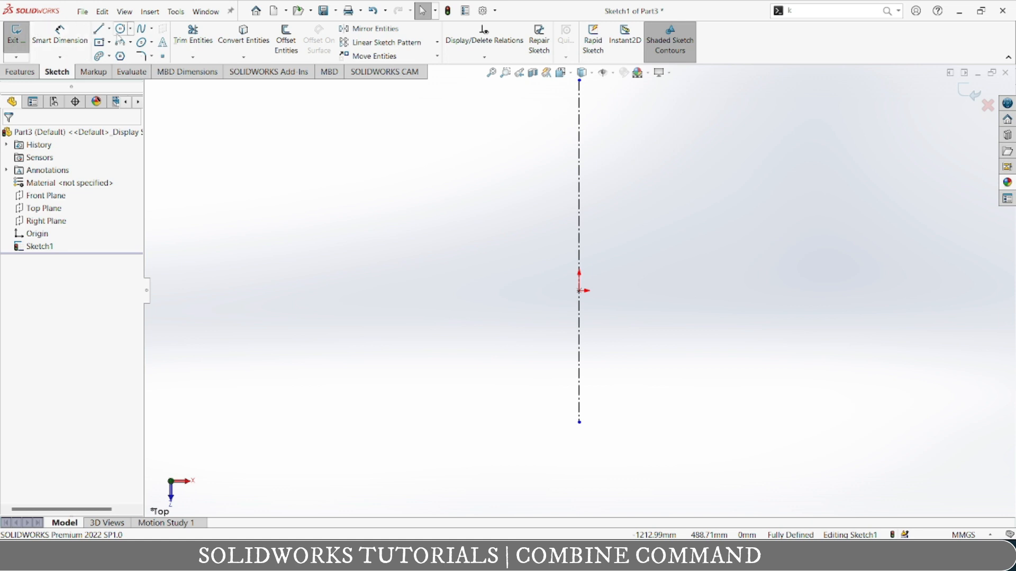
click(110, 30)
click(119, 55)
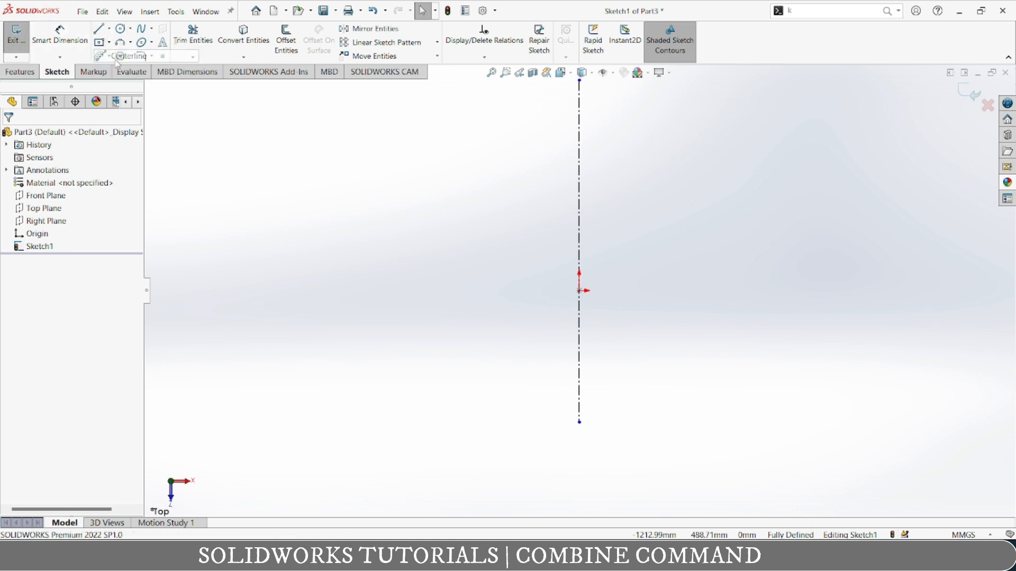
click(109, 32)
key(Escape)
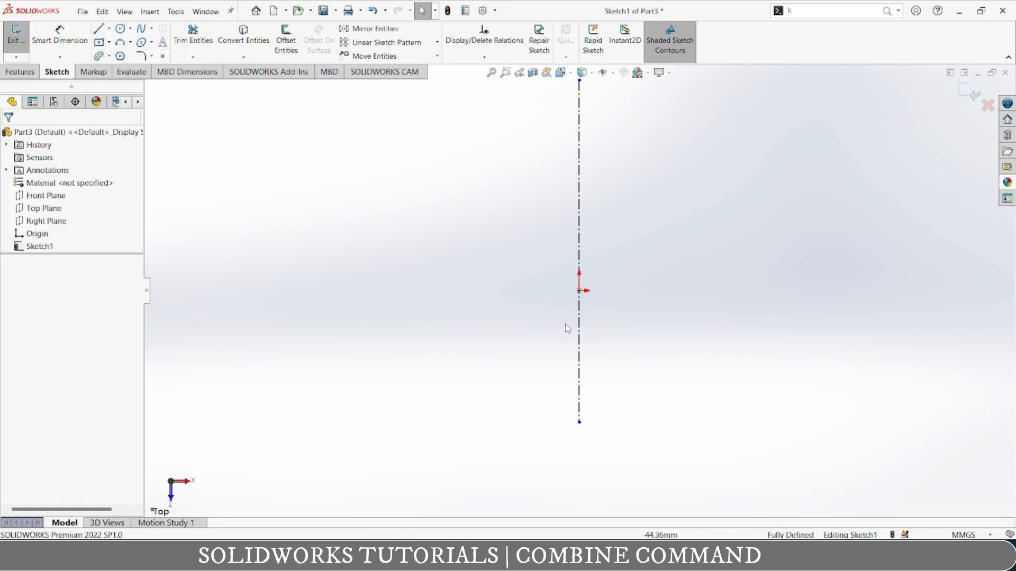
- Sketch a horizontal centerline from the origin in the positive X direction
click(110, 30)
click(119, 52)
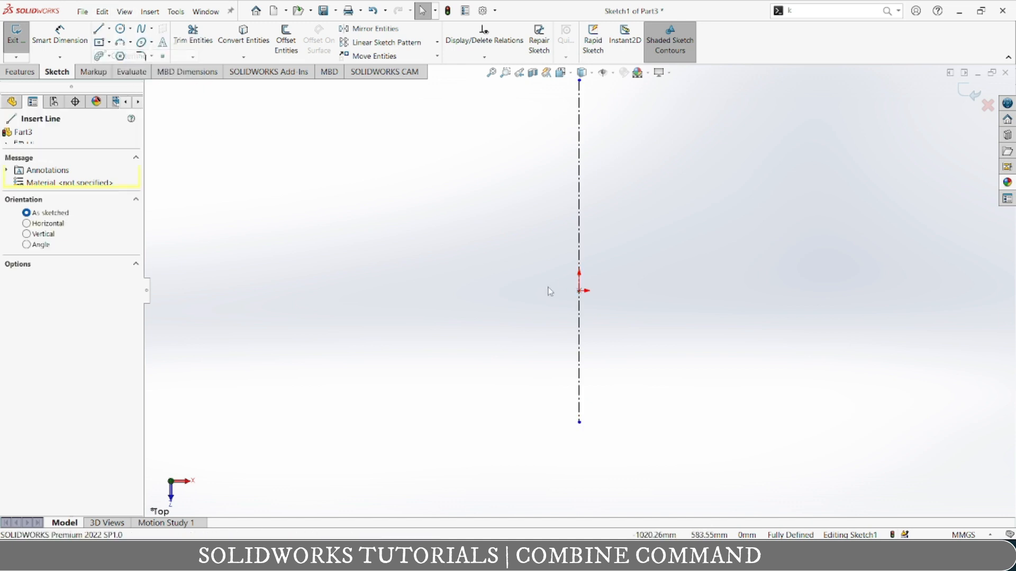
click(580, 290)
click(985, 291)
key(Escape)
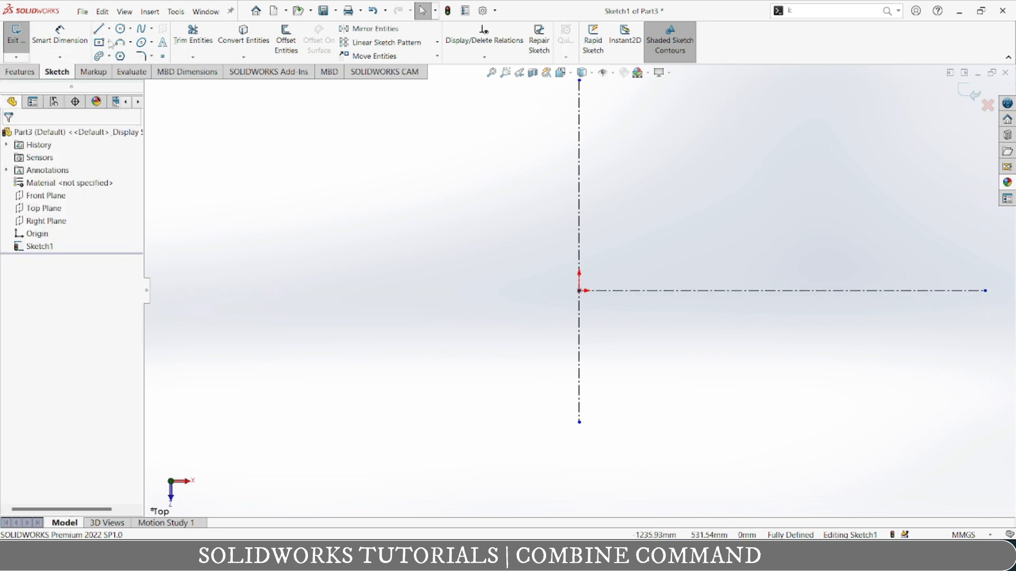
- Sketch an S-shaped spline from about 263 mm beside the vertical centerline's upper part down to the horizontal centerline, about 330 mm from the origin
click(140, 29)
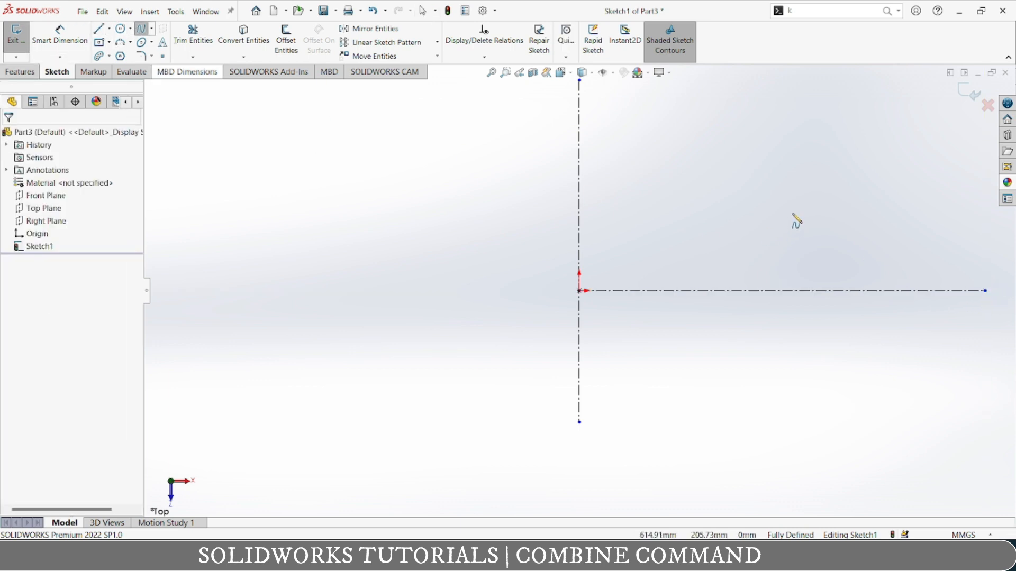
click(670, 93)
click(657, 102)
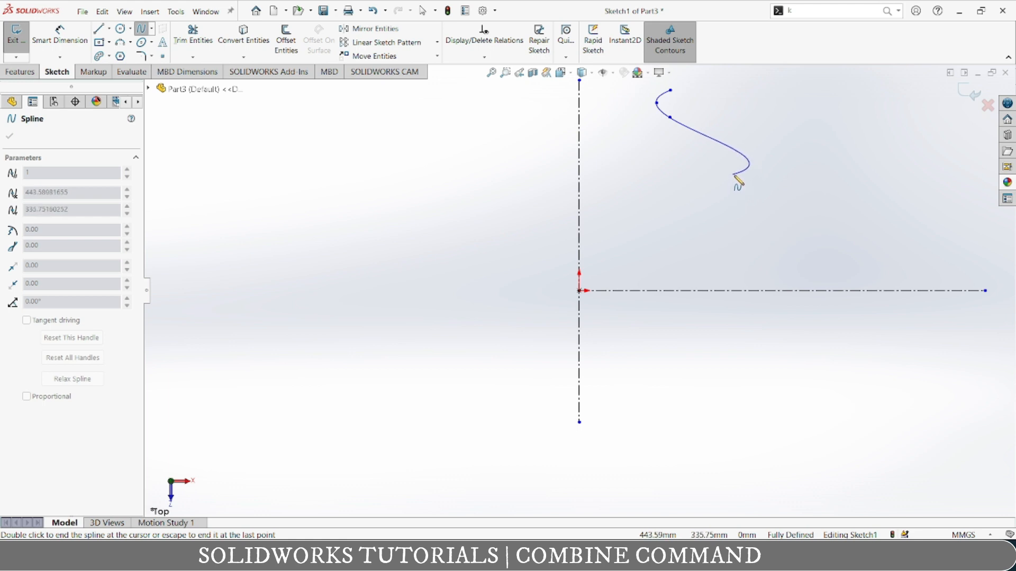
click(759, 195)
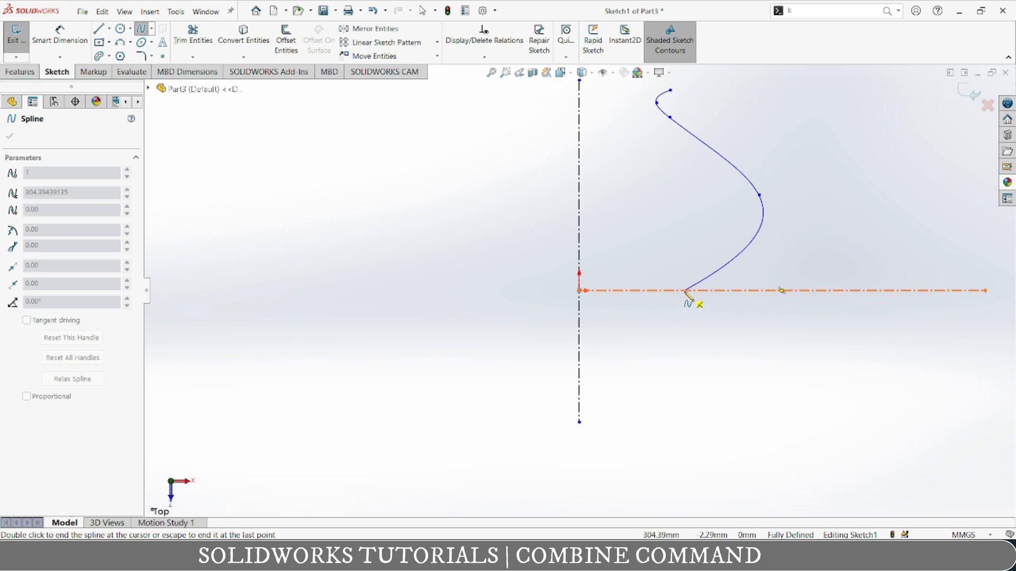
click(695, 291)
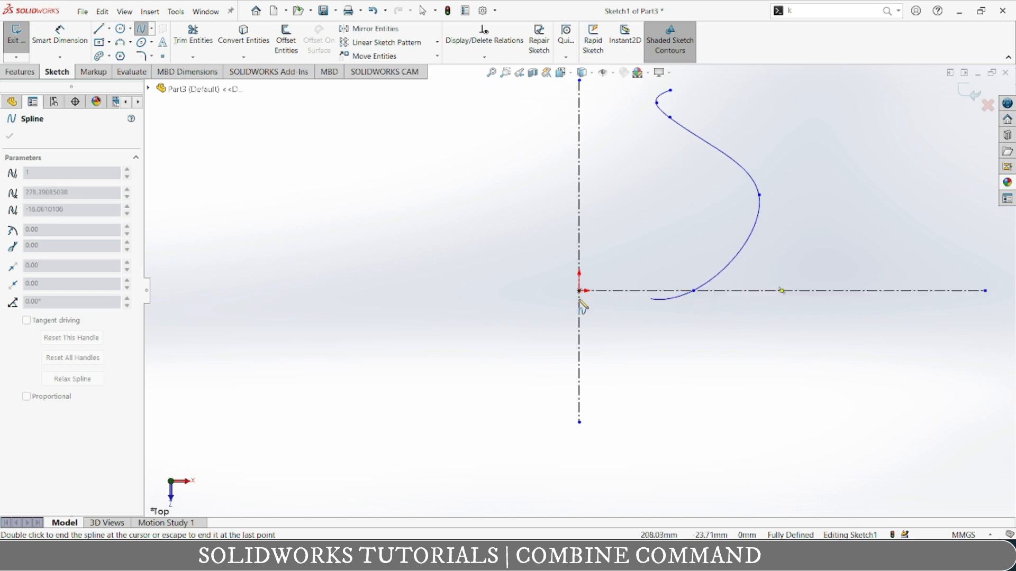
- Close the spline profile with lines from its lower end to the origin, up the vertical centerline, and across to its upper end
click(110, 29)
click(121, 47)
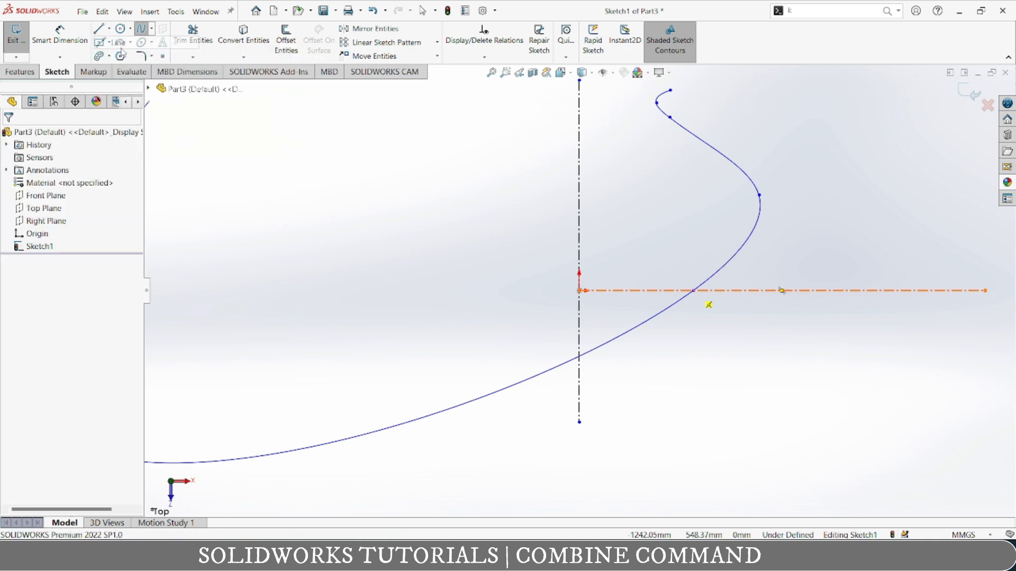
click(694, 291)
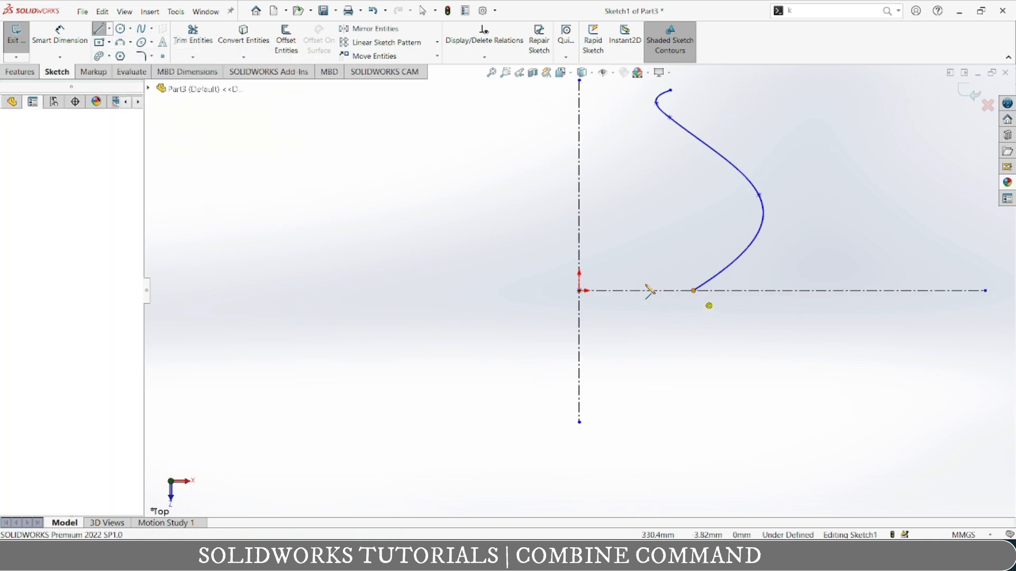
click(579, 290)
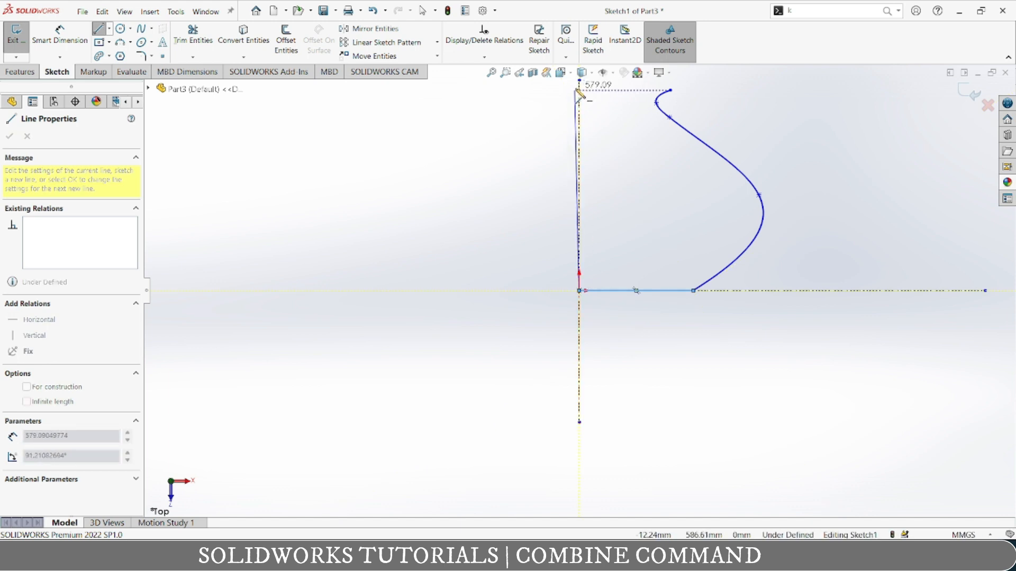
click(580, 90)
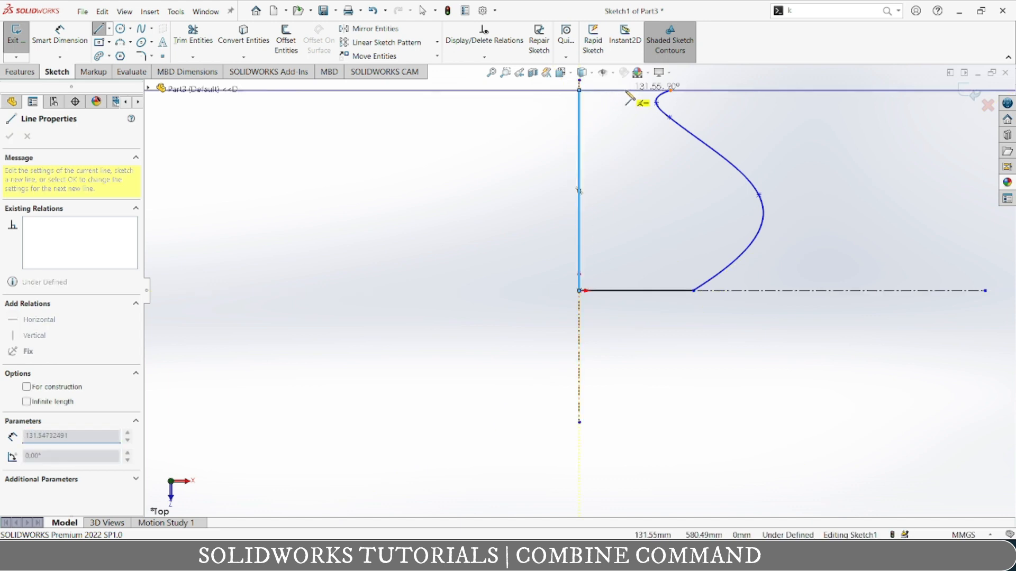
click(670, 90)
- Revolve the closed profile 360° about its vertical line on the centerline
click(20, 71)
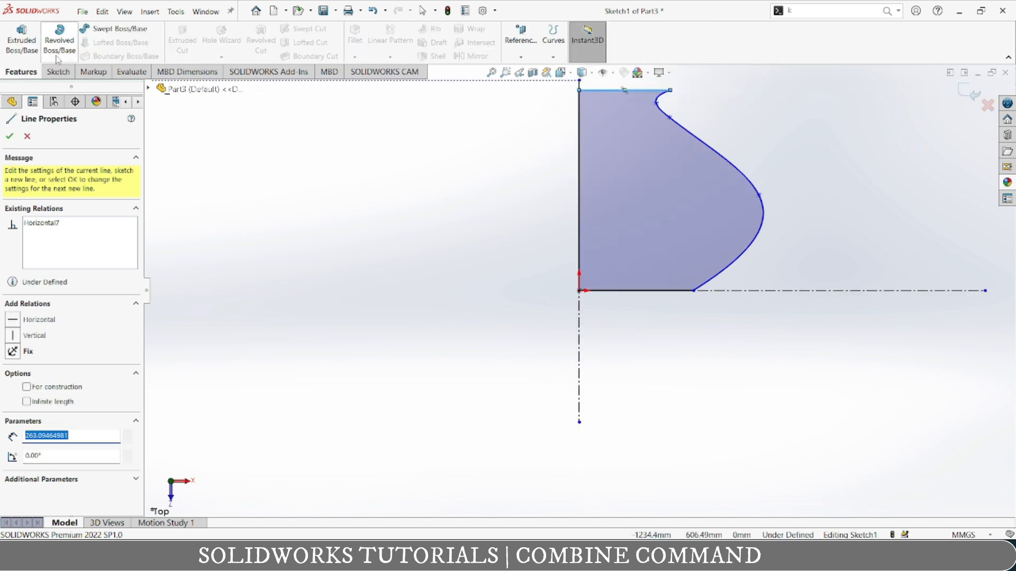
click(60, 40)
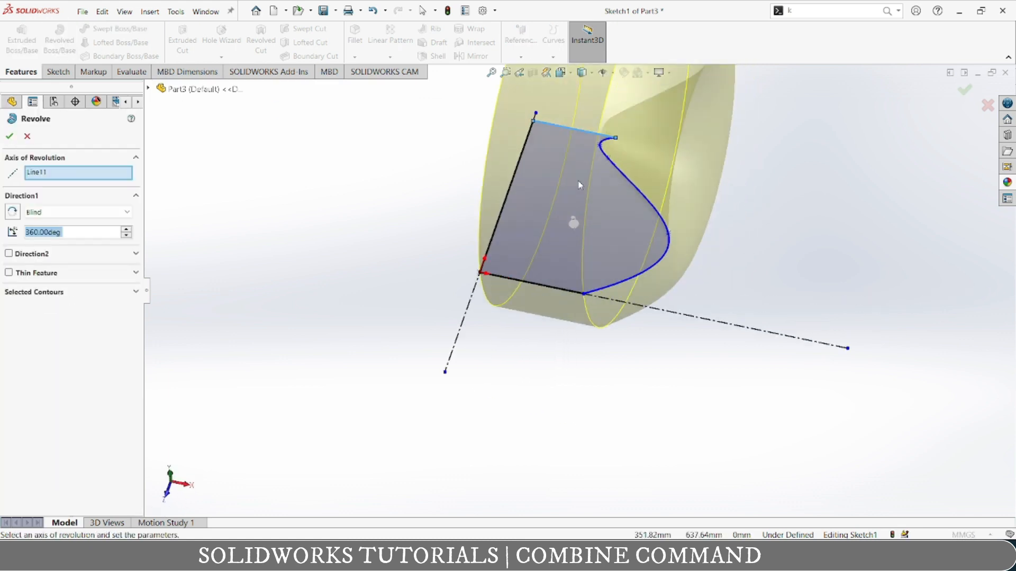
click(473, 203)
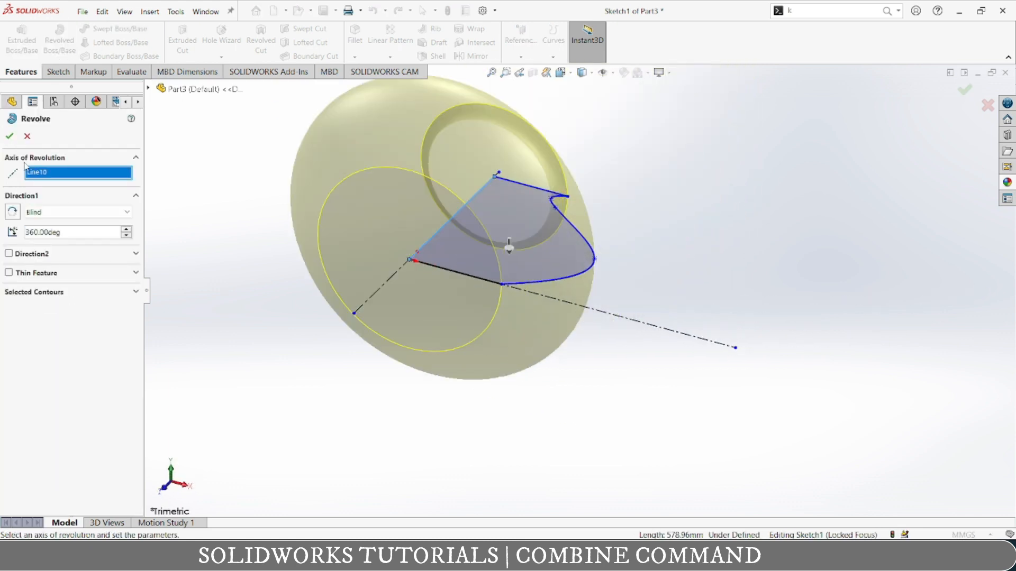
key(Return)
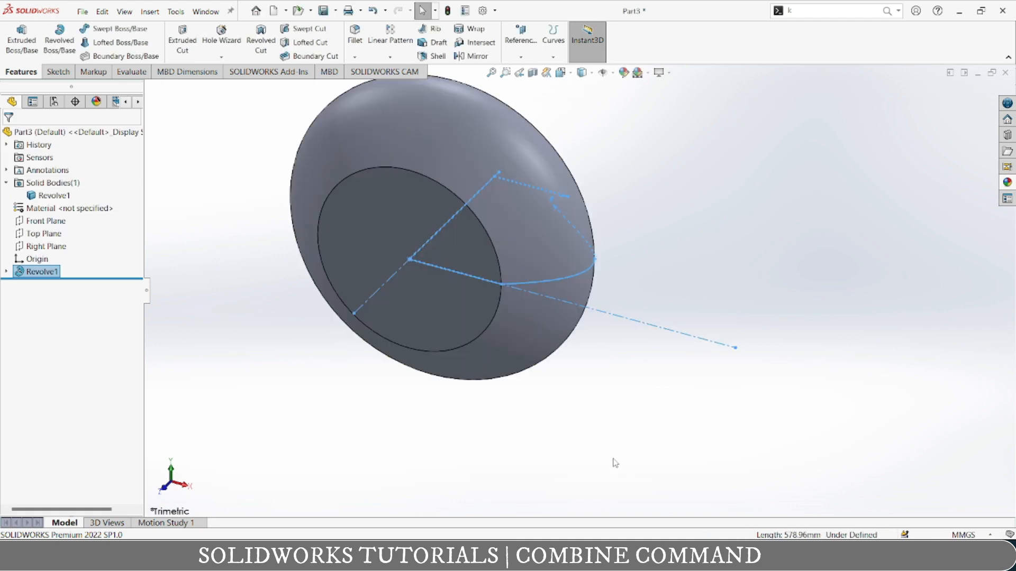
- On the revolved body's flat base face, sketch a circle centered on the origin and reaching the face edge, about 330 mm in radius
right_click(401, 286)
click(425, 266)
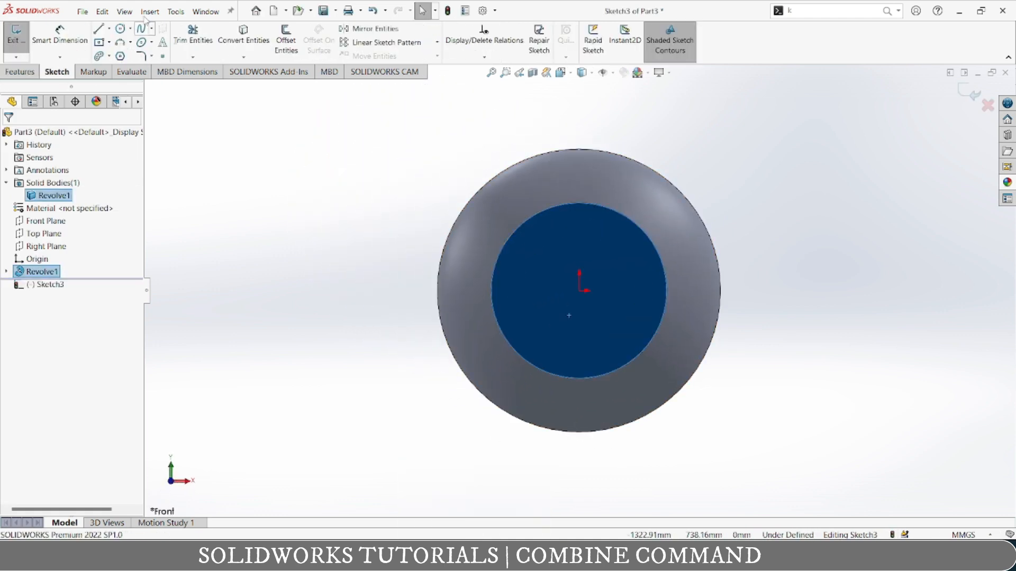
click(128, 29)
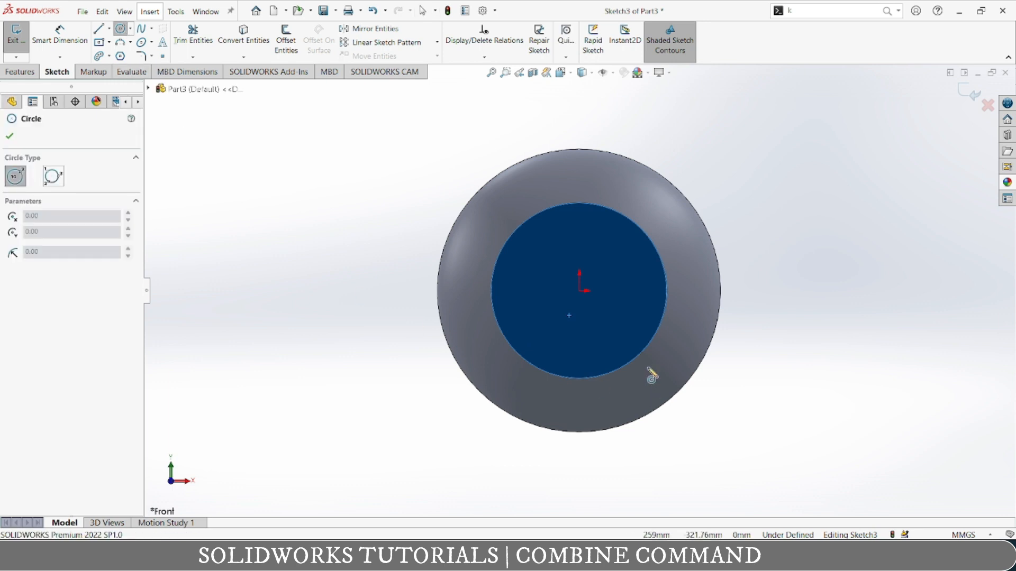
click(580, 290)
click(612, 208)
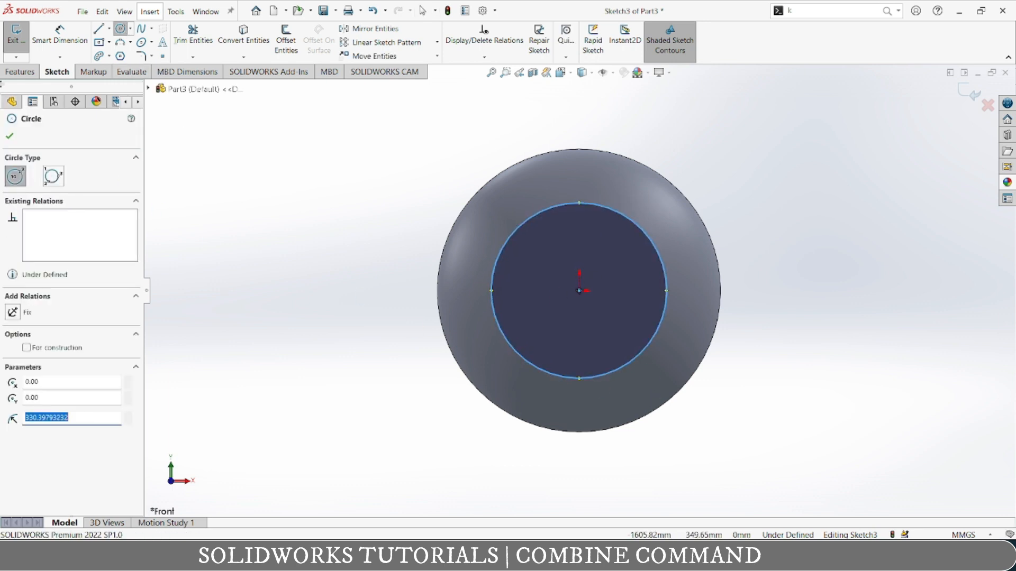
click(14, 133)
click(12, 135)
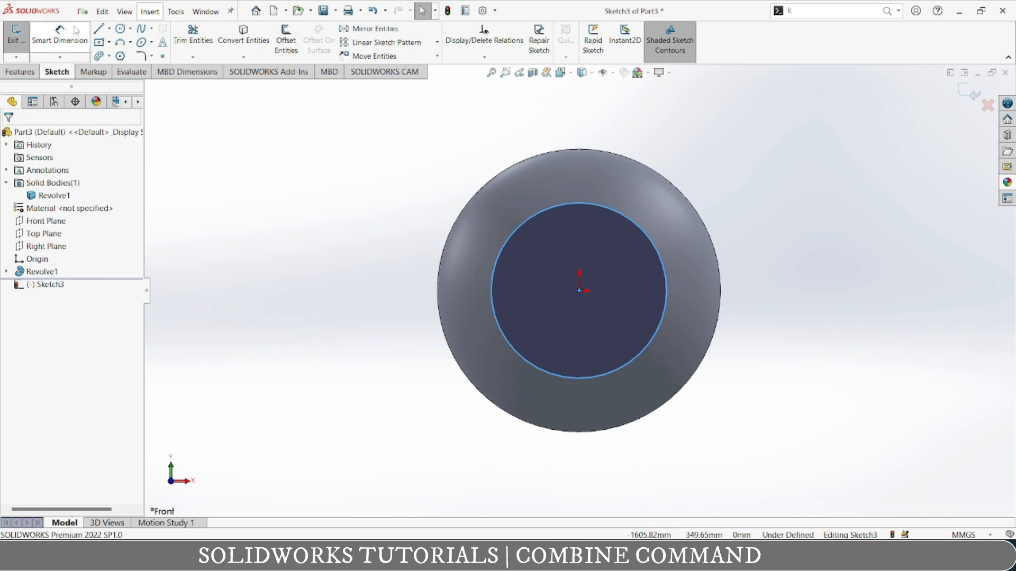
- Set up a blind boss extrusion of the circle outward from the base, trying 50 mm and 200 mm before setting the depth to 300 mm
middle_drag(437, 210, 400, 267)
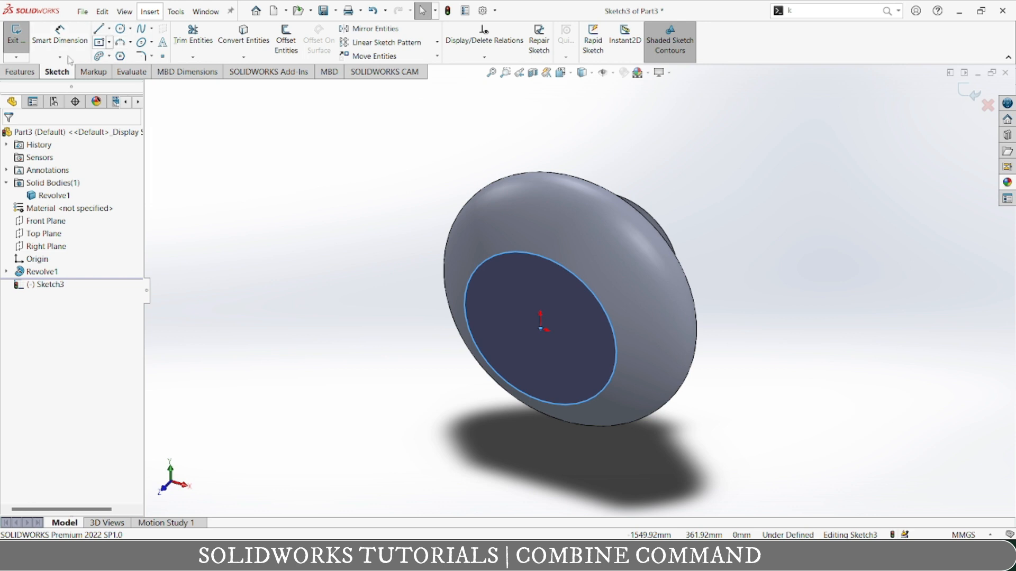
click(20, 71)
click(23, 46)
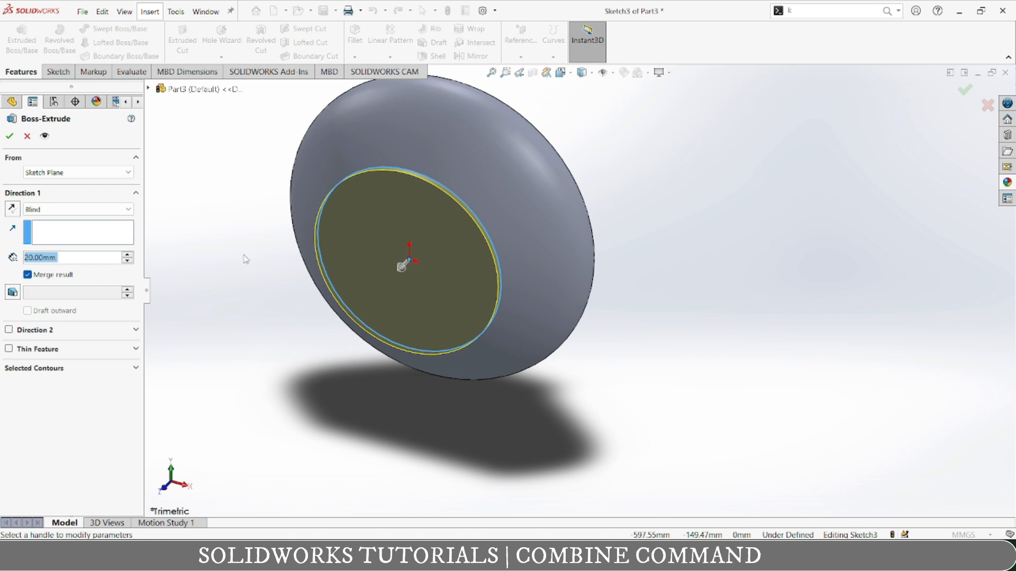
text(50)
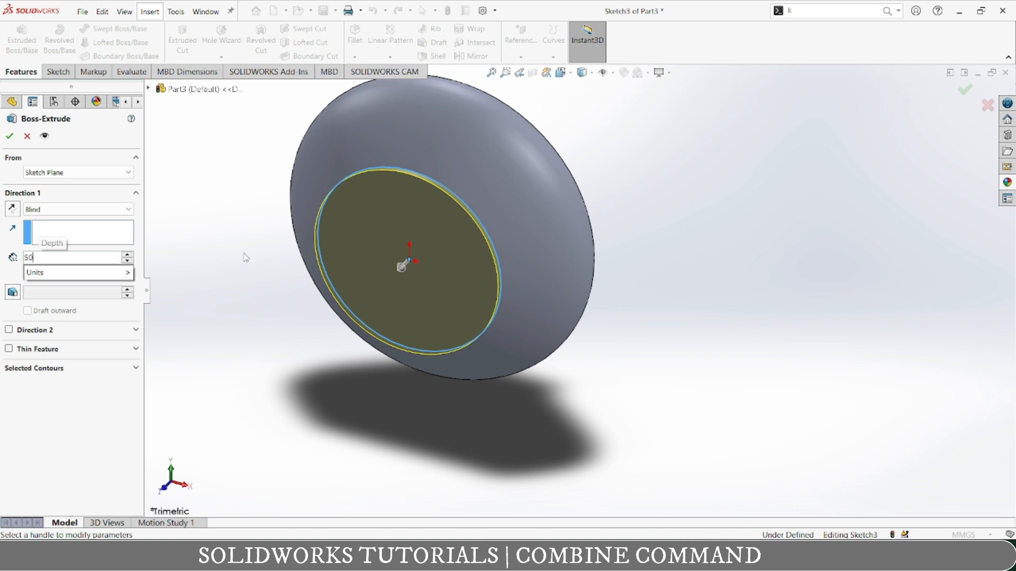
key(Return)
mouse_move(287, 284)
middle_down()
mouse_move(312, 291)
mouse_move(252, 340)
mouse_move(252, 379)
middle_up()
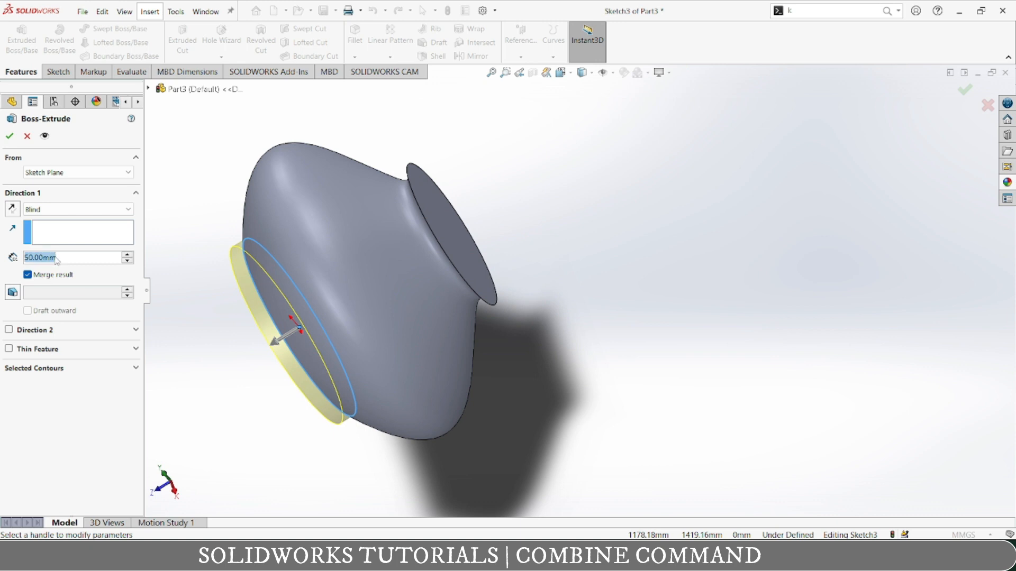
text(200)
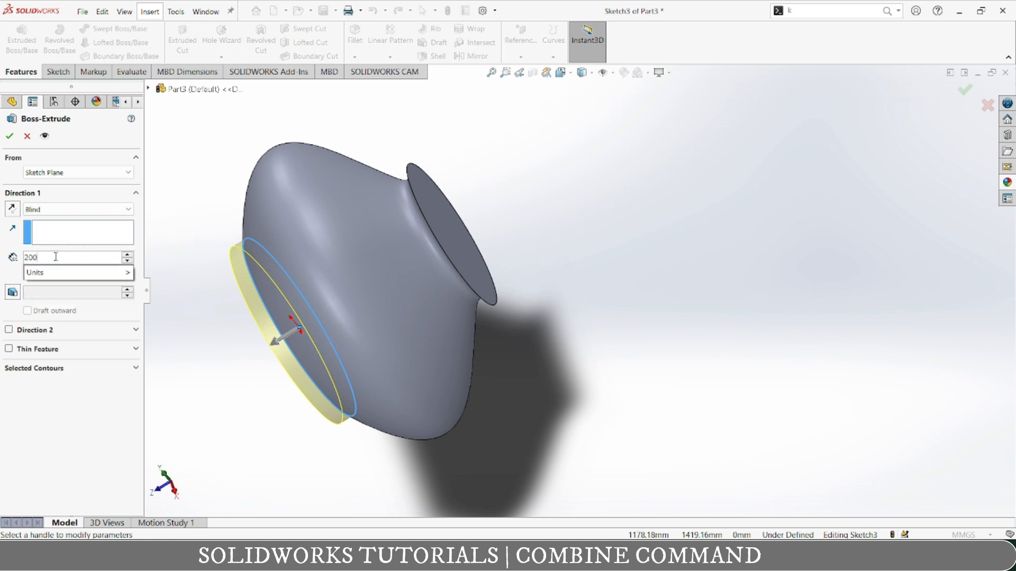
key(Return)
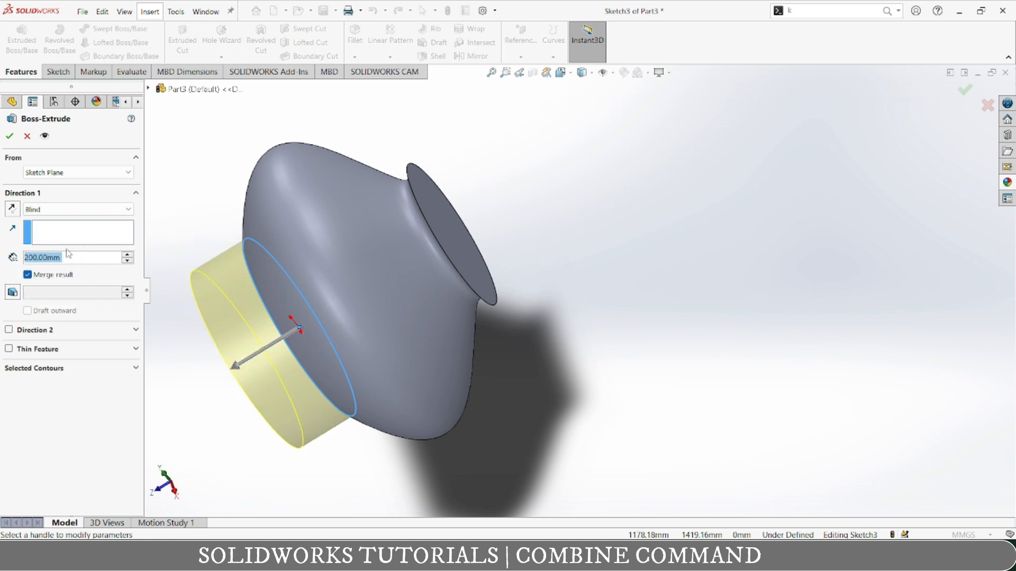
text(300)
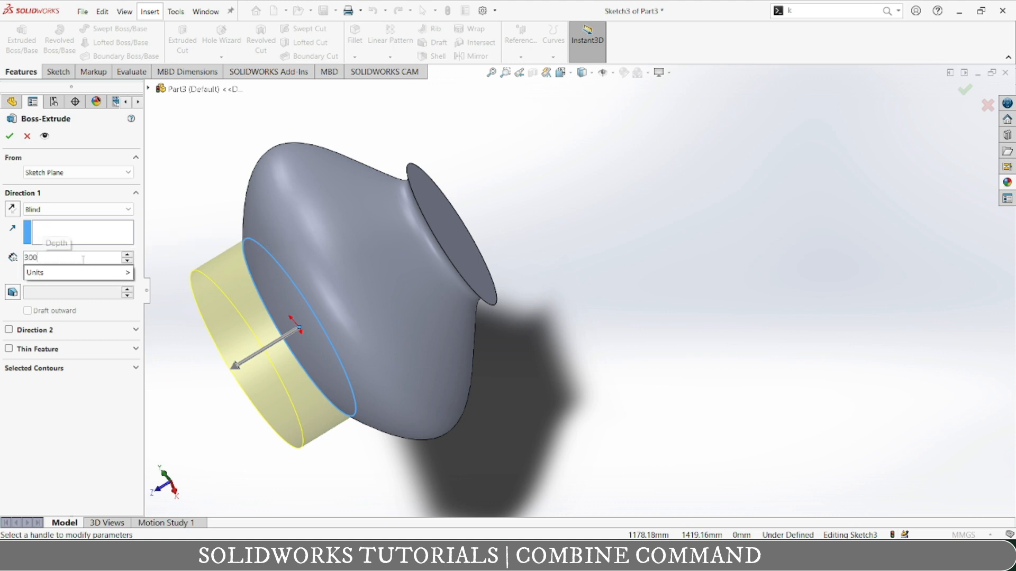
key(Return)
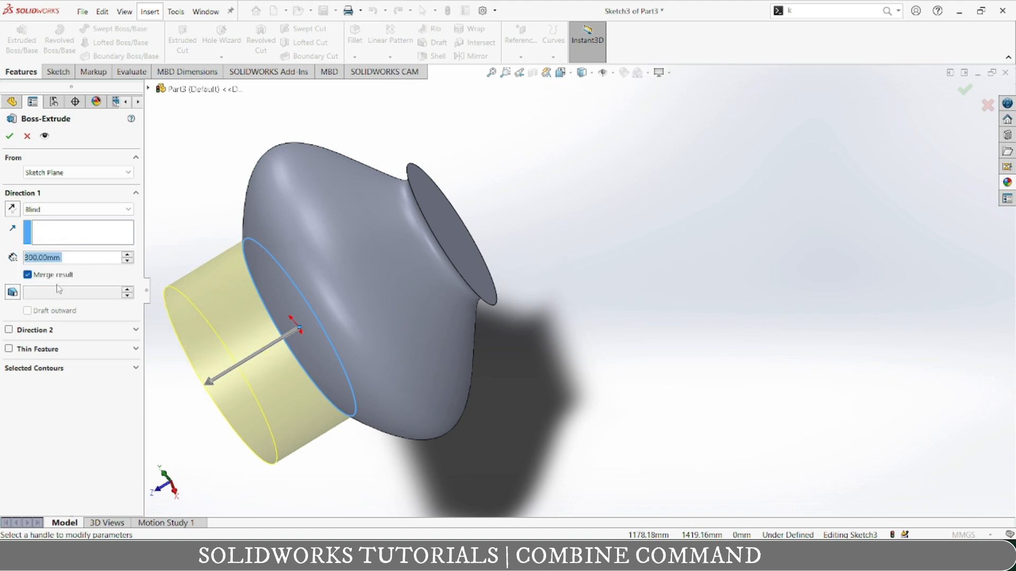
- Add a 60° outward draft to the base extrusion and create it
click(12, 292)
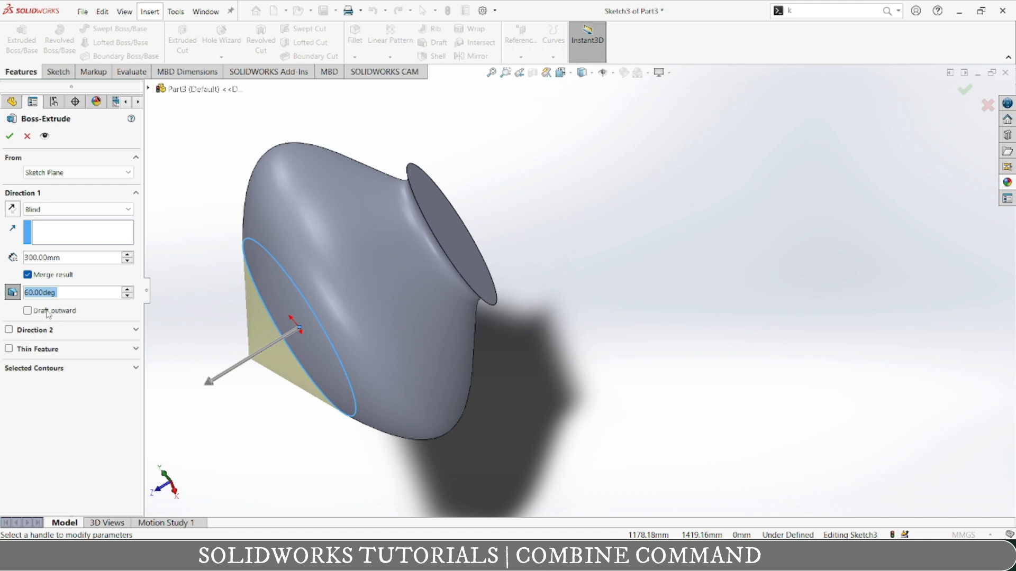
click(43, 315)
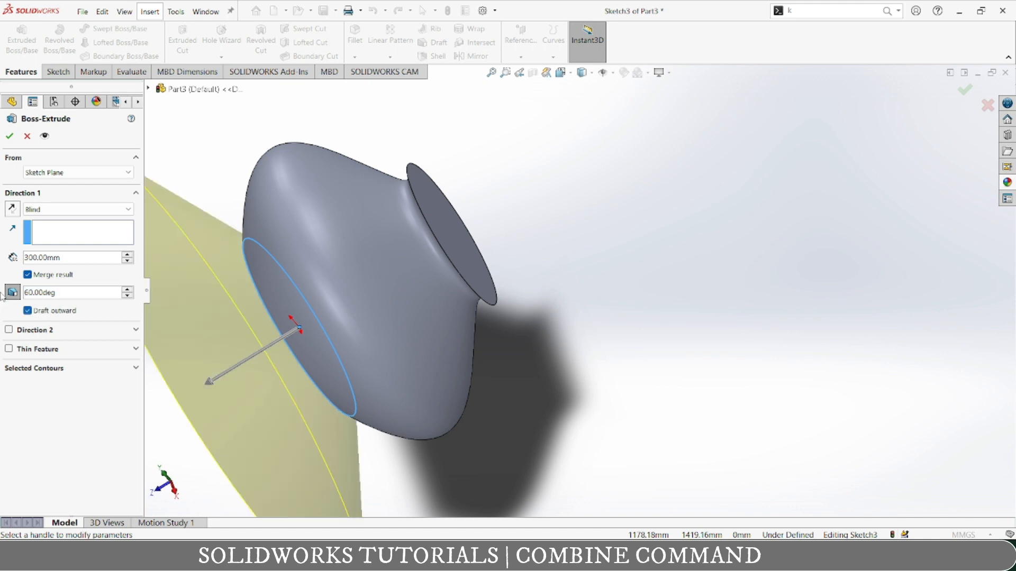
click(10, 136)
- Edit the flared base extrusion and turn off Merge result to keep it as a separate body
middle_drag(554, 405, 423, 450)
right_click(48, 285)
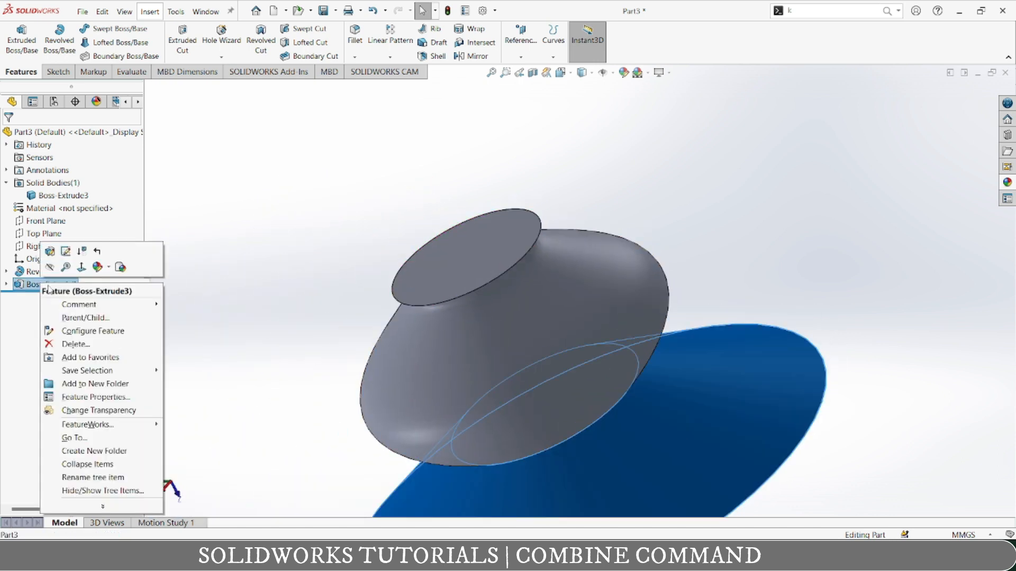
click(50, 251)
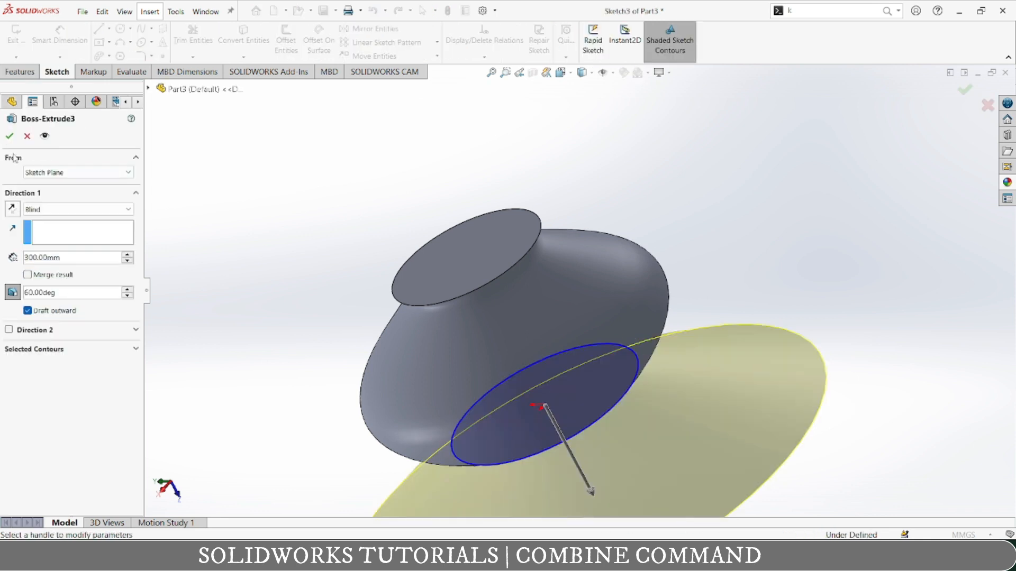
click(9, 136)
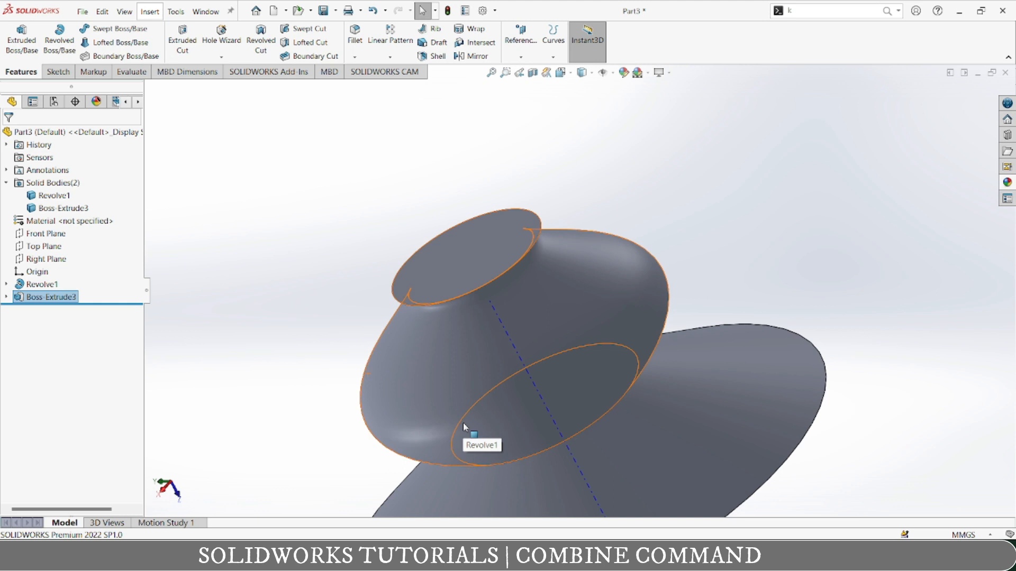
- Shell the revolved body with a 2 mm thickness, removing the flat face at its narrow neck
scroll(445, 410, up, 5)
middle_drag(444, 401, 407, 460)
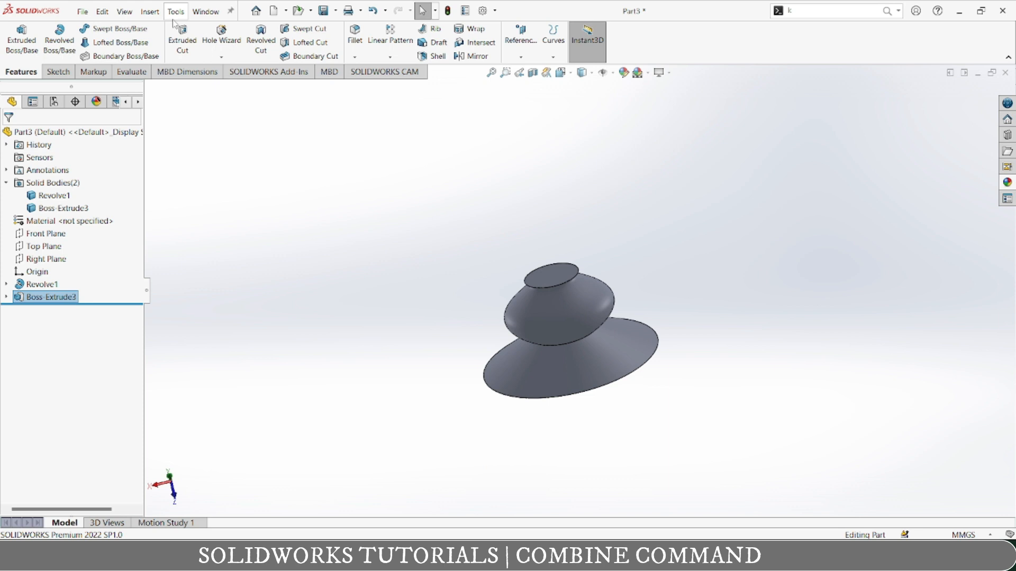
click(434, 56)
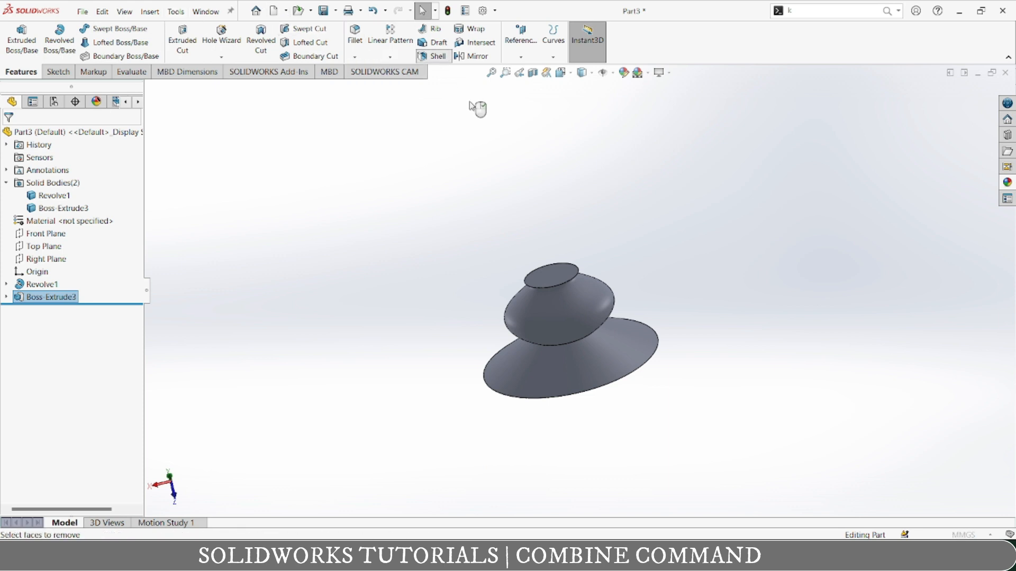
click(555, 282)
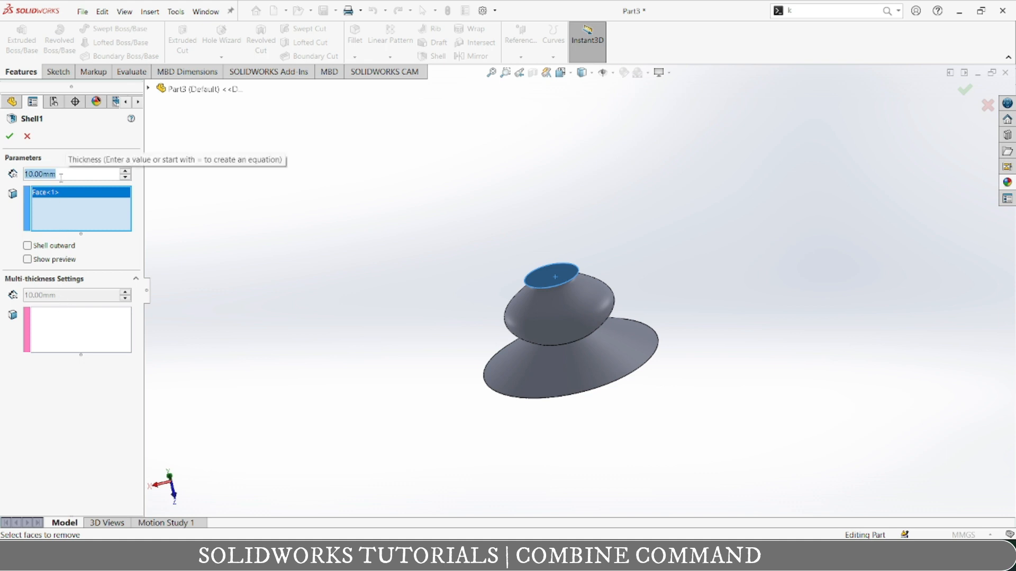
text(2)
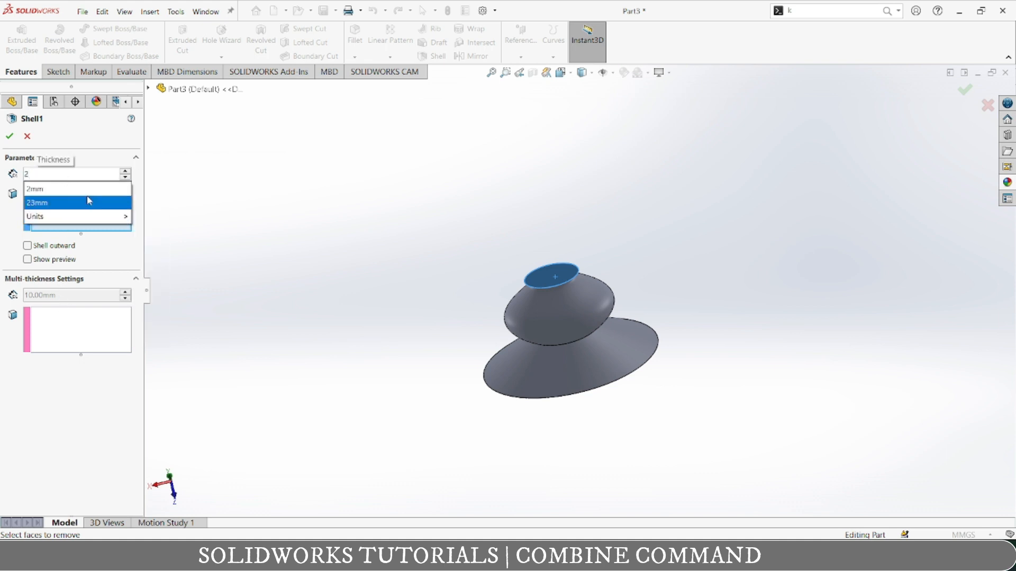
click(80, 194)
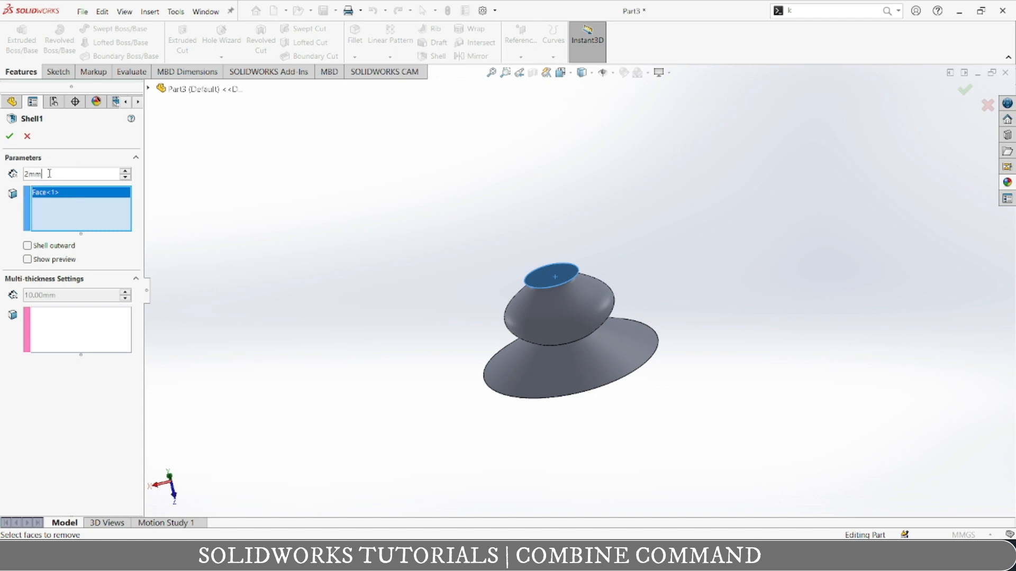
click(8, 136)
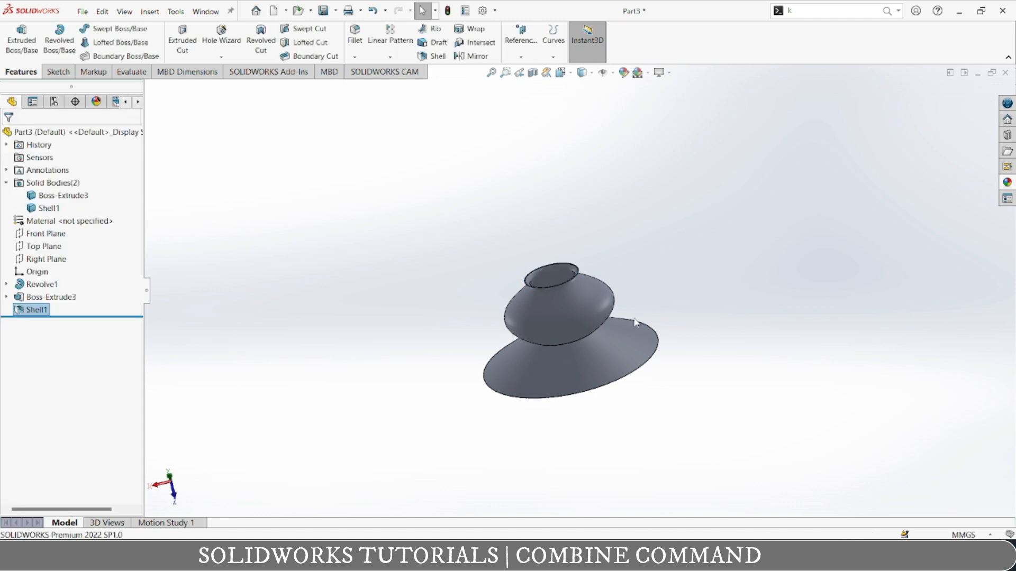
- Examine the shelled vase's opening and its junction with the separate flared base from above and from the side
scroll(539, 304, down, 6)
middle_drag(581, 267, 614, 407)
scroll(630, 389, down, 3)
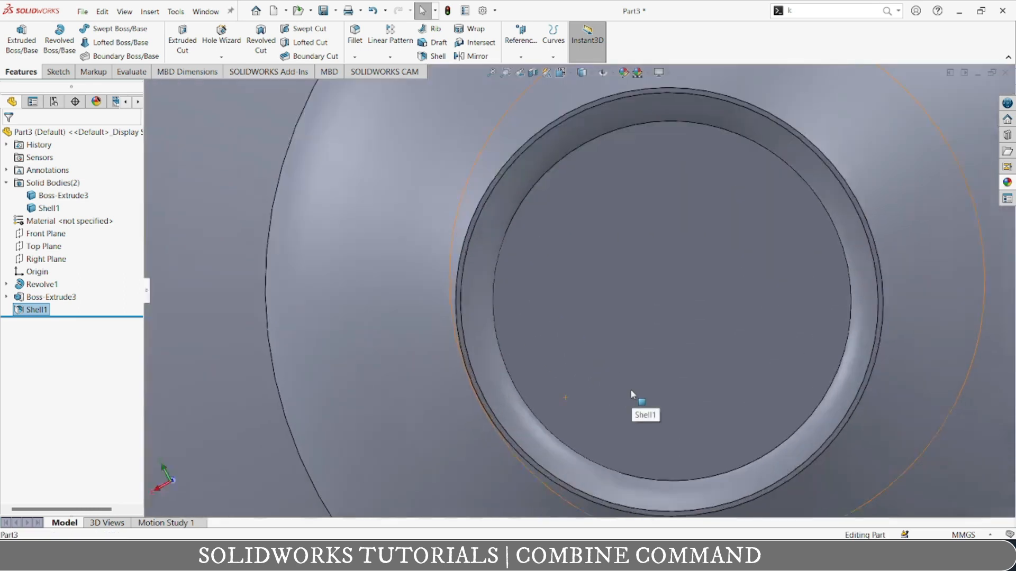
scroll(633, 400, up, 3)
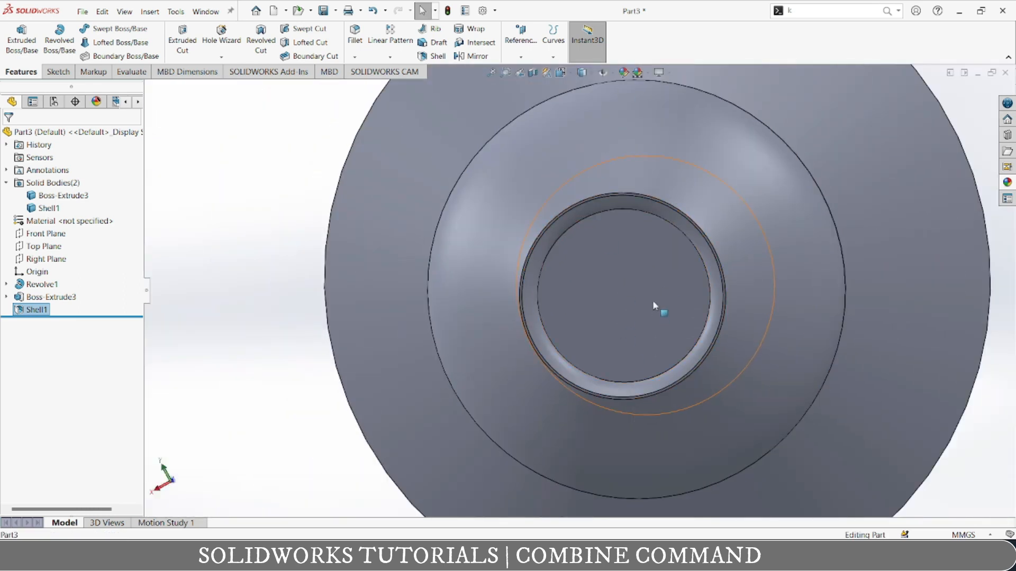
middle_drag(652, 303, 635, 179)
click(685, 248)
scroll(748, 346, up, 5)
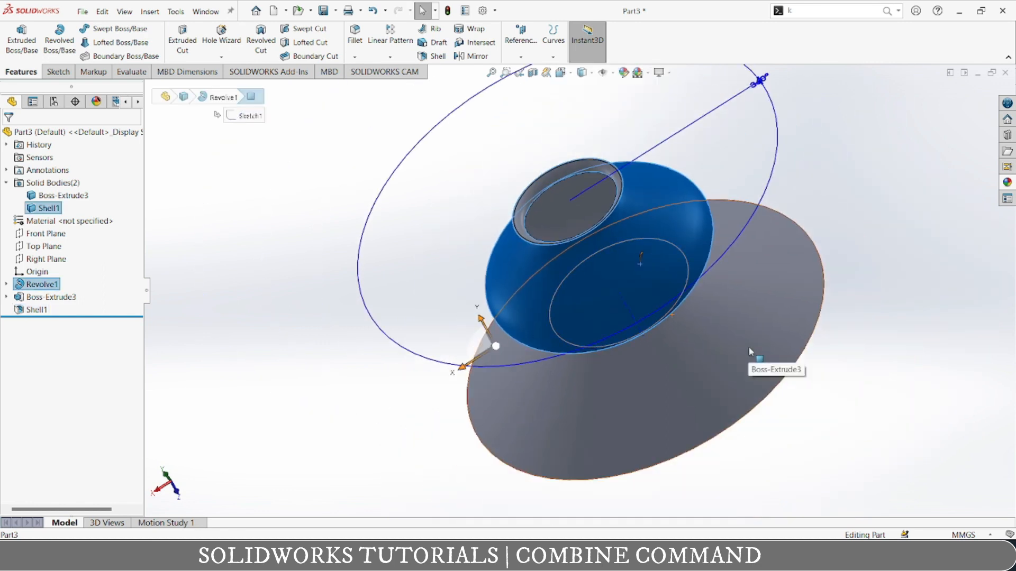
click(817, 367)
middle_drag(817, 367, 510, 345)
click(589, 269)
middle_drag(589, 269, 741, 459)
click(814, 332)
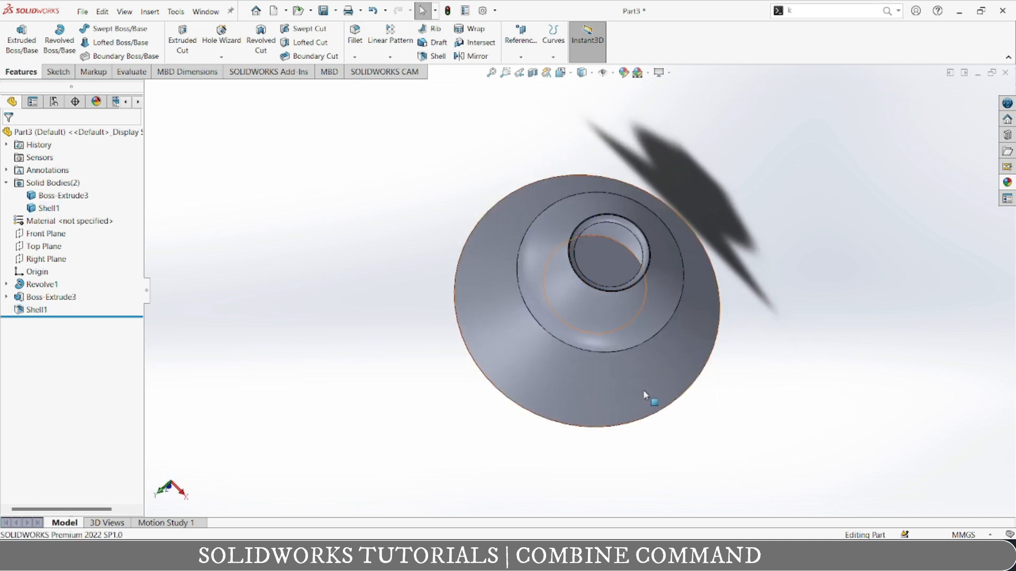
scroll(598, 407, up, 1)
scroll(598, 404, down, 1)
scroll(599, 407, down, 2)
middle_drag(592, 410, 606, 231)
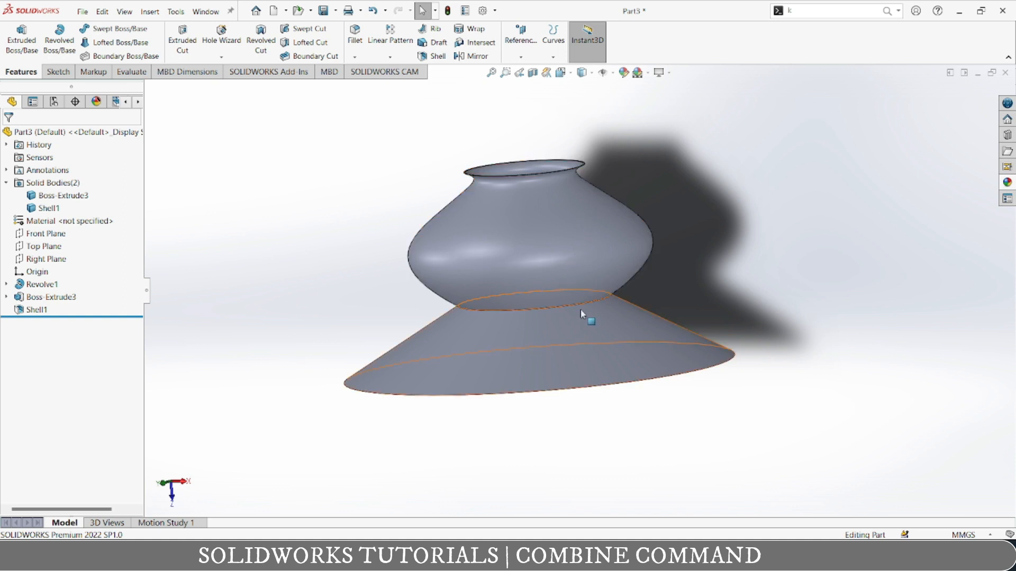
middle_drag(674, 267, 666, 372)
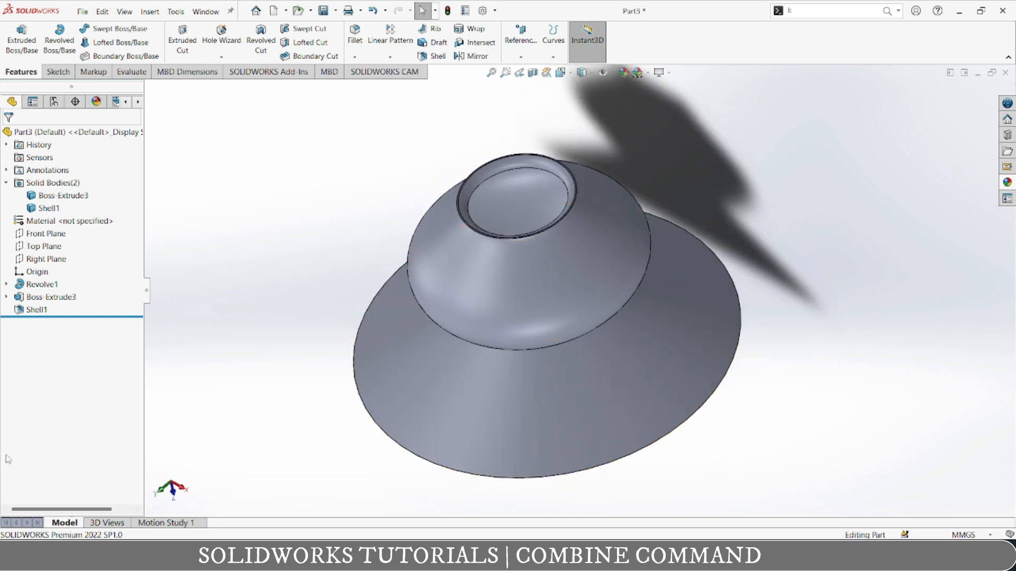
- Delete the Shell1 feature from the revolved vase body
right_click(36, 310)
click(78, 373)
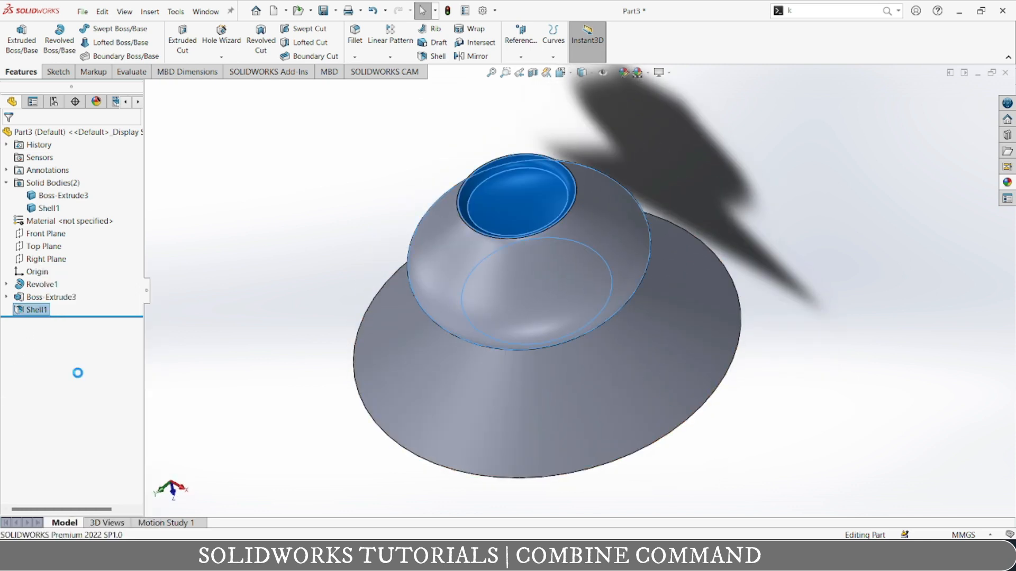
click(582, 208)
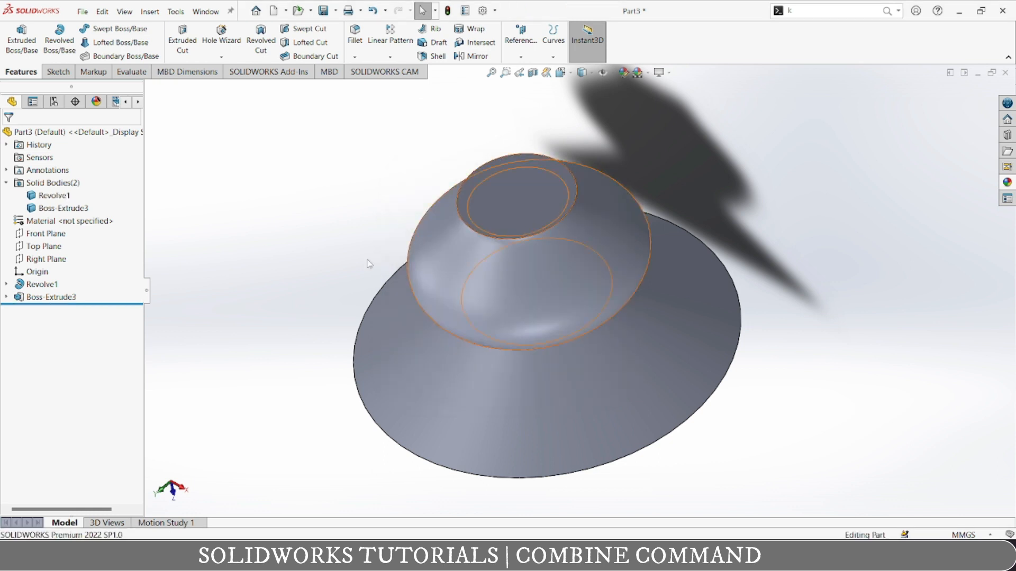
- Try to combine the solid revolved body and the flared base body using the Common operation
scroll(452, 451, up, 3)
middle_drag(487, 459, 463, 344)
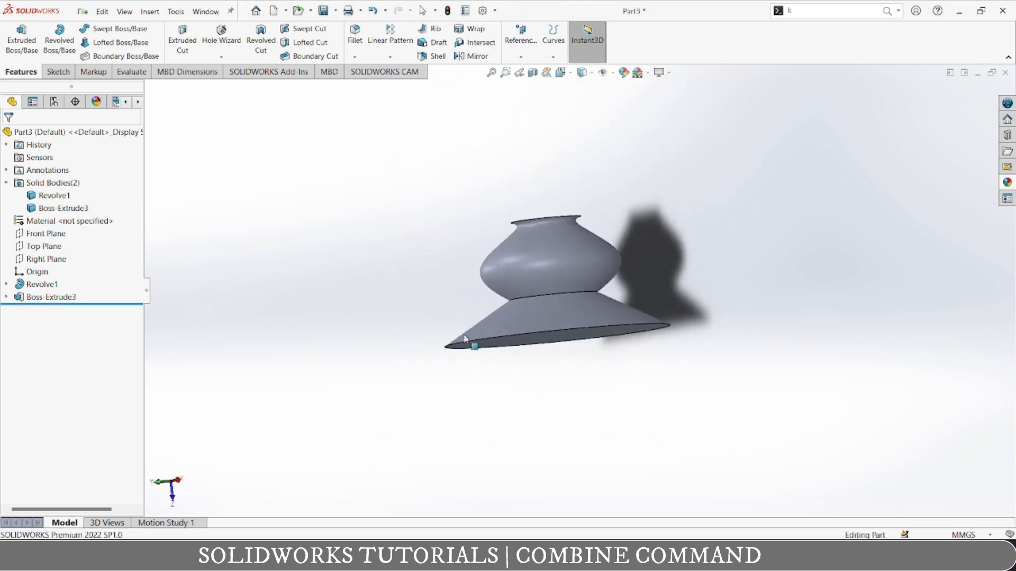
click(152, 11)
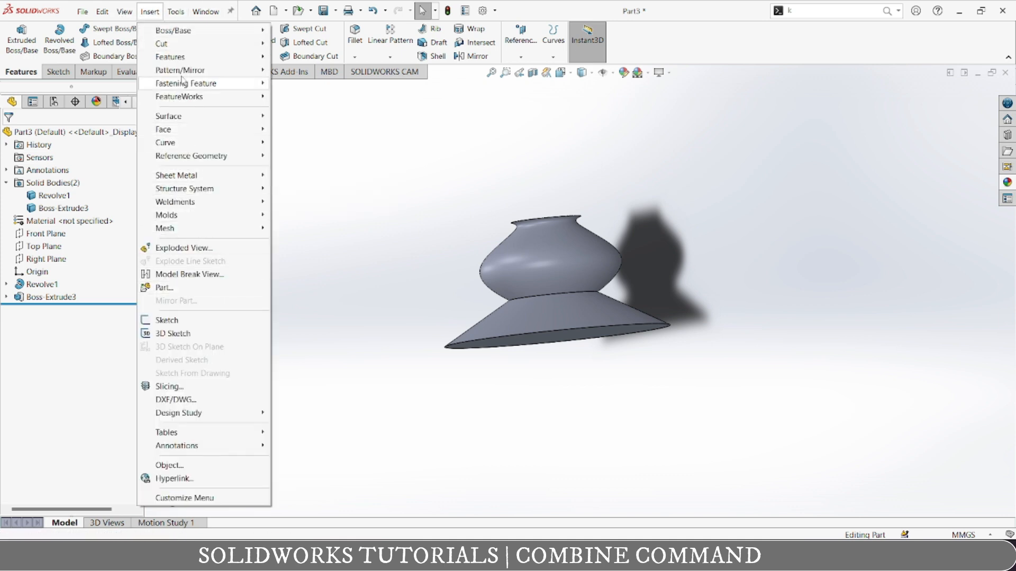
mouse_move(214, 58)
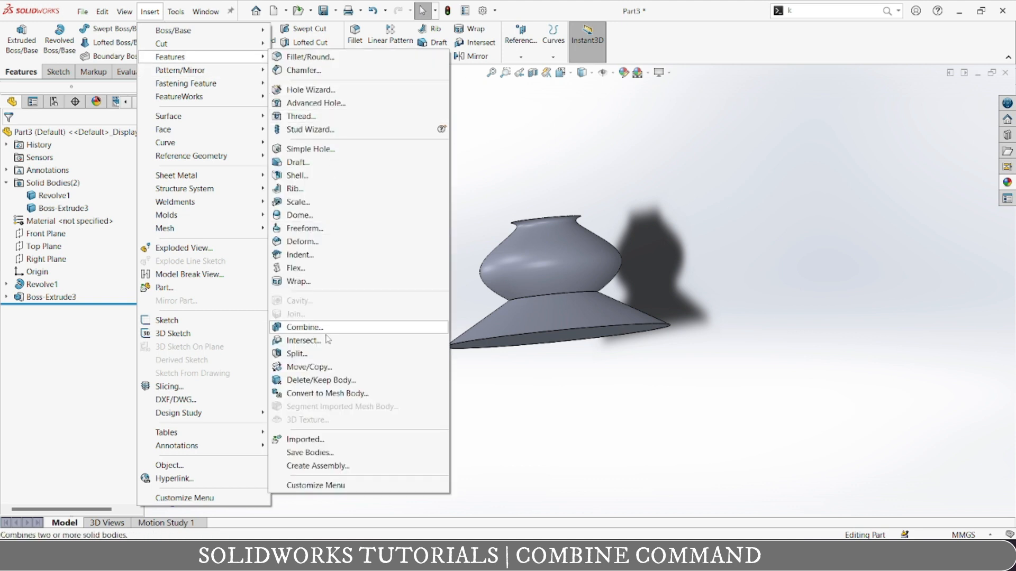
click(305, 328)
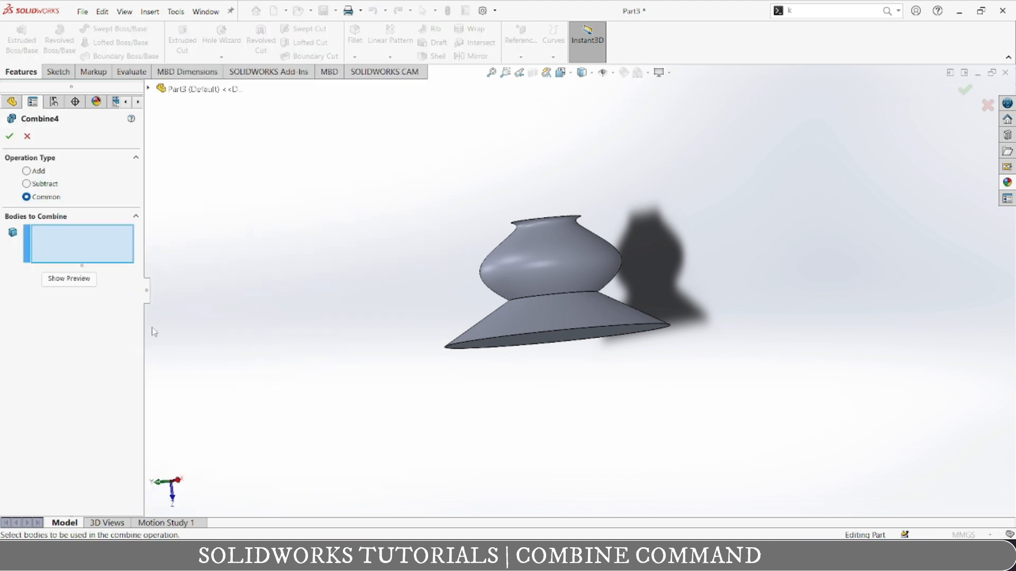
click(551, 252)
click(570, 315)
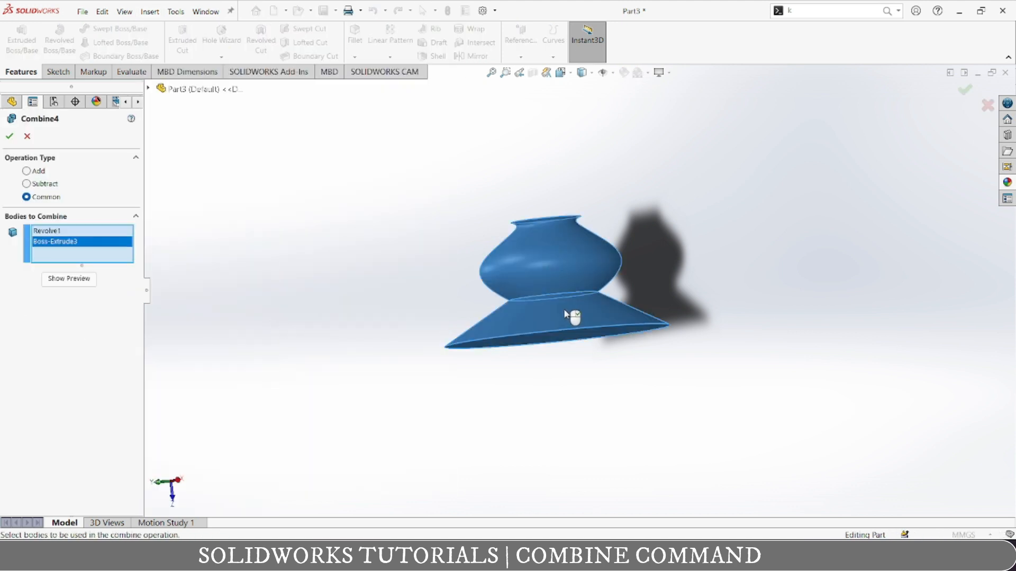
click(9, 136)
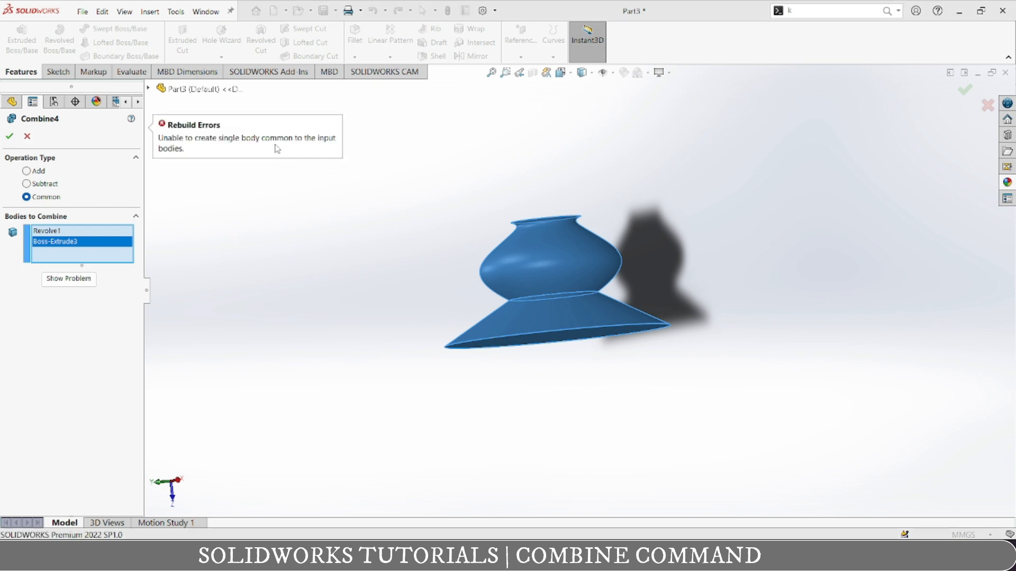
- Change the Combine operation to Add, merge the revolved body with the flared base, and check the joined faces
click(27, 171)
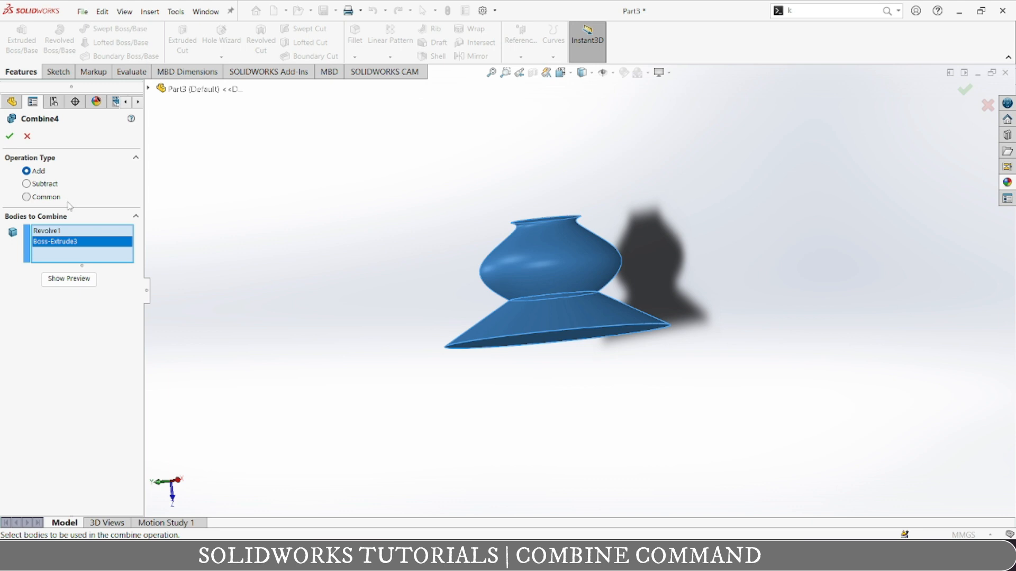
click(10, 137)
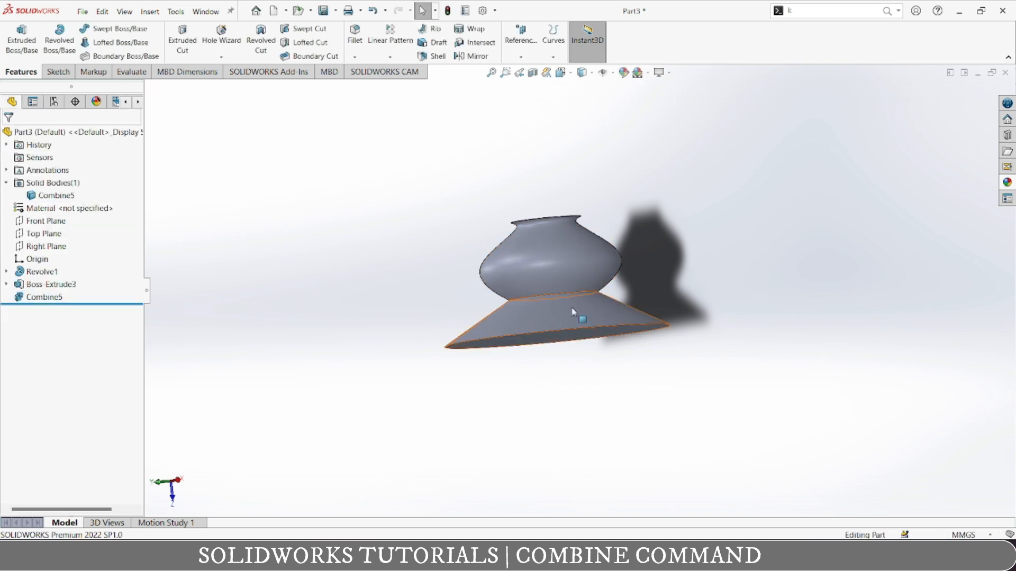
click(629, 324)
click(588, 270)
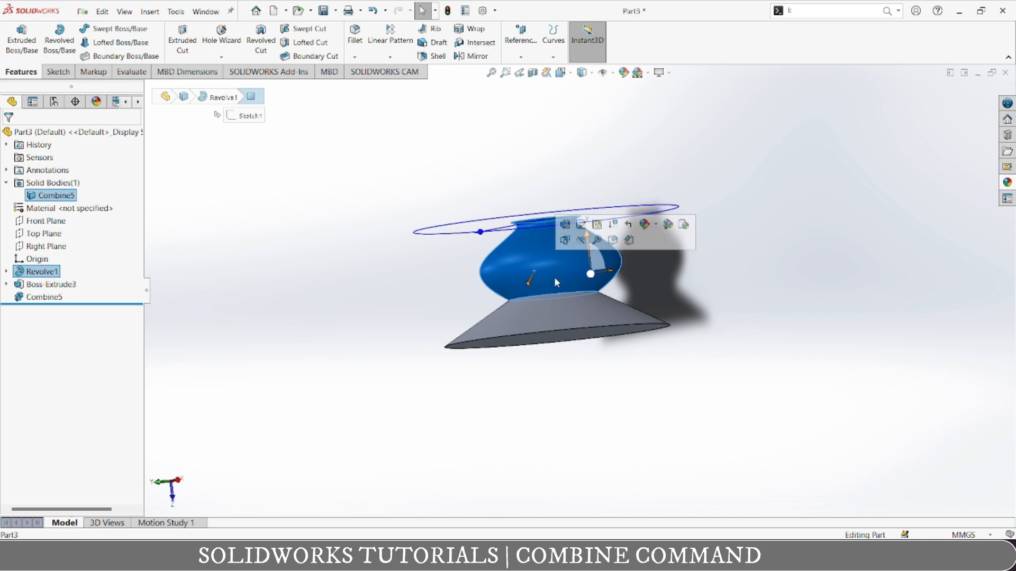
click(744, 306)
- Shell the combined body with a 2 mm thickness, removing the flat circular face at the vase's neck
middle_drag(691, 220, 698, 335)
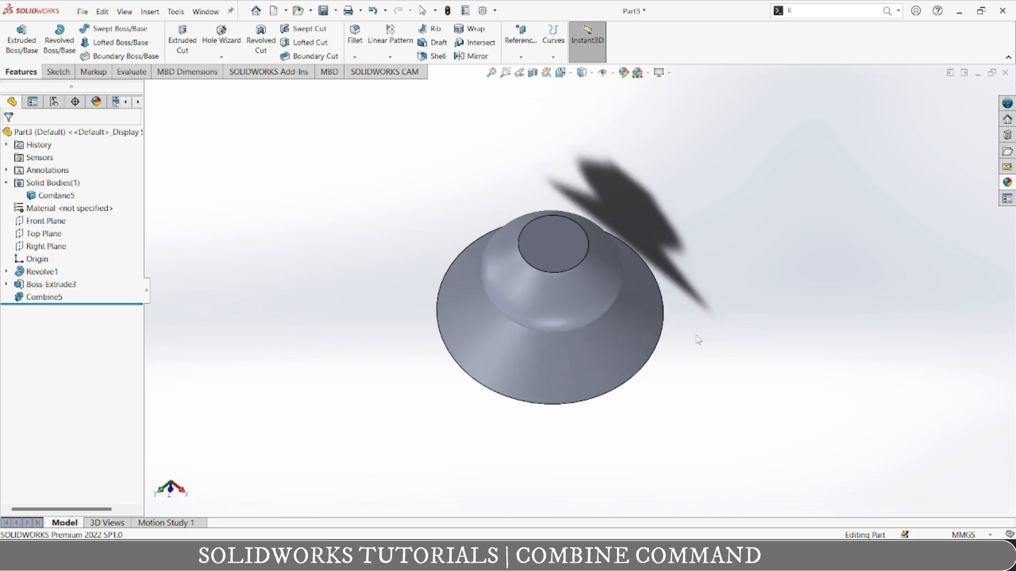
click(445, 58)
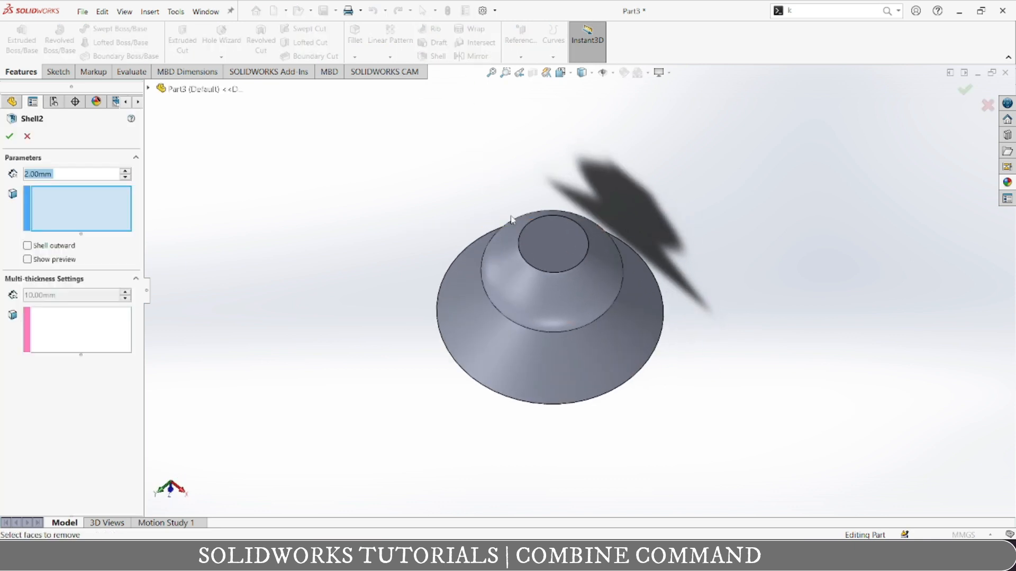
click(566, 244)
click(13, 136)
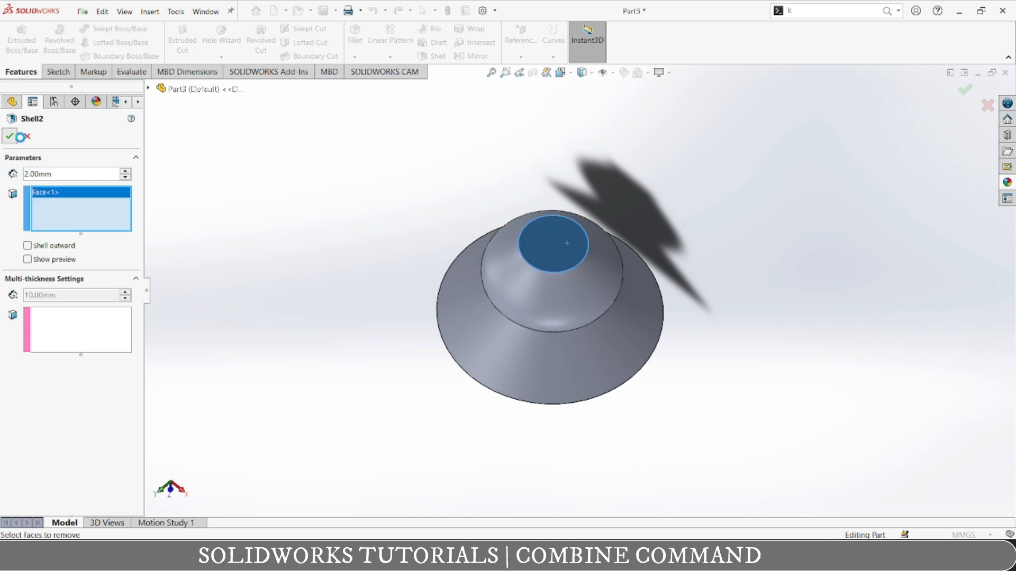
- Examine the shelled combined body through its neck opening, from the underside of the flared base and from the side
middle_drag(517, 269, 519, 354)
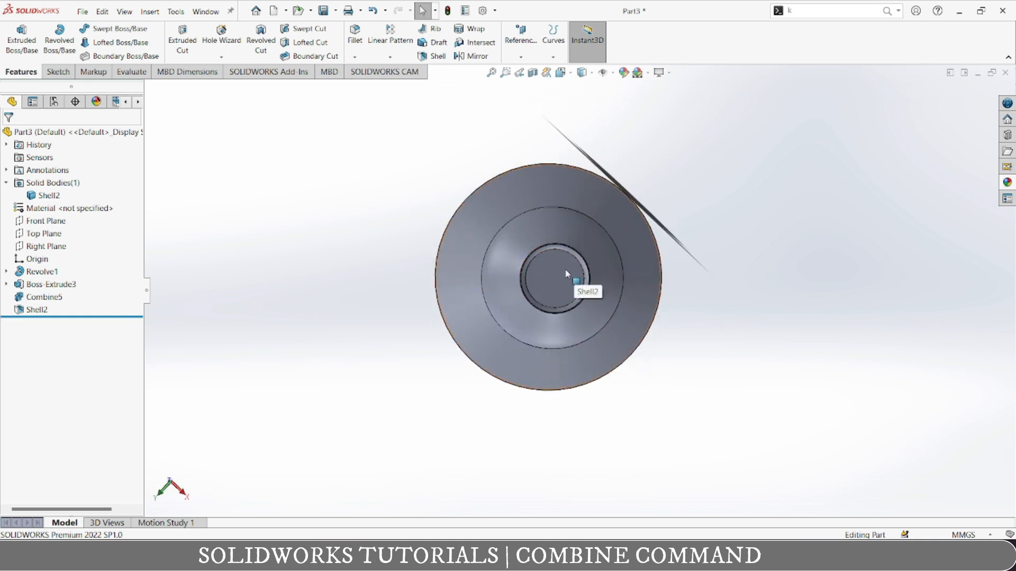
middle_drag(569, 376, 589, 306)
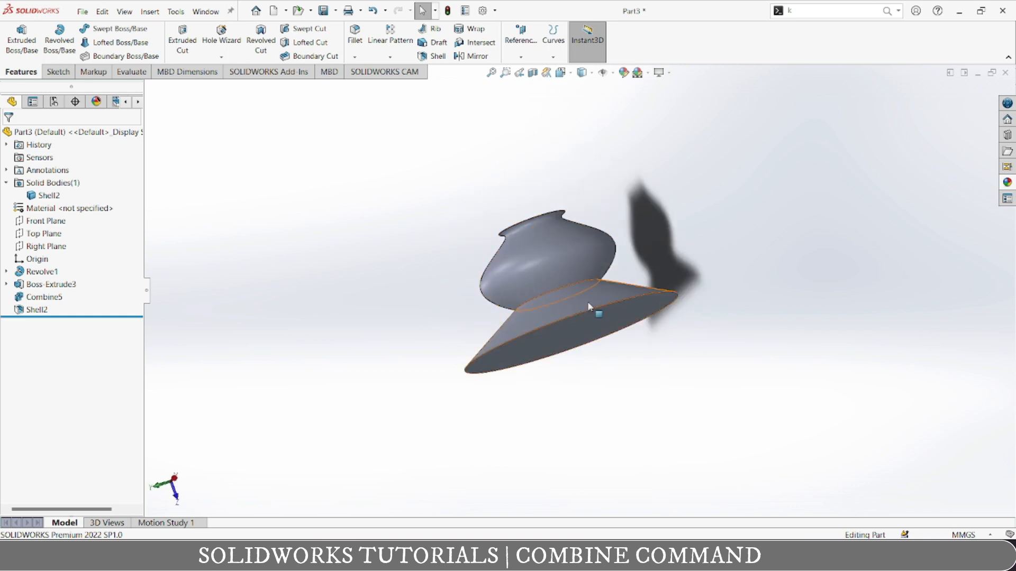
scroll(576, 305, down, 5)
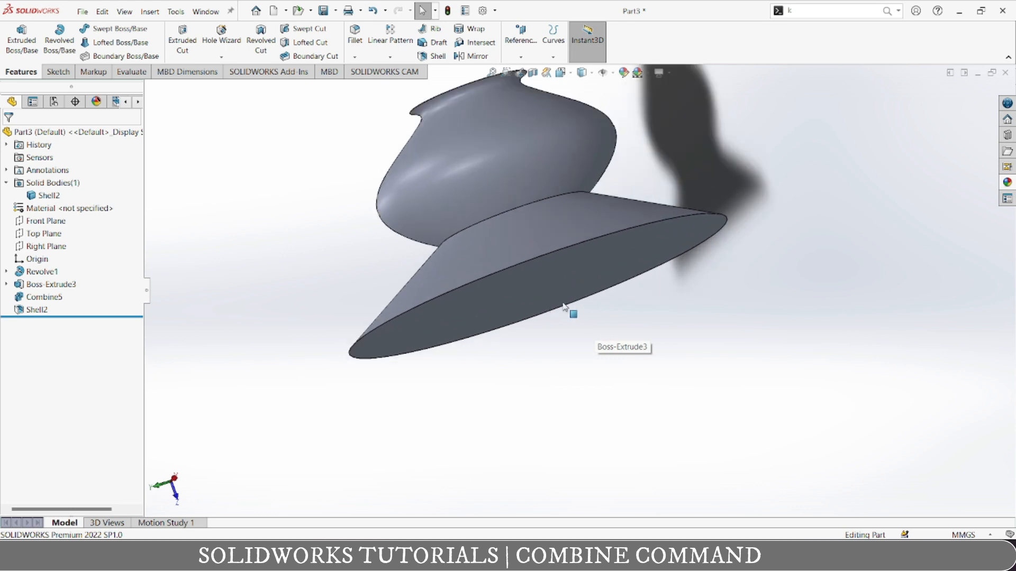
scroll(565, 308, down, 3)
scroll(565, 308, up, 3)
middle_drag(565, 307, 483, 401)
scroll(342, 340, up, 5)
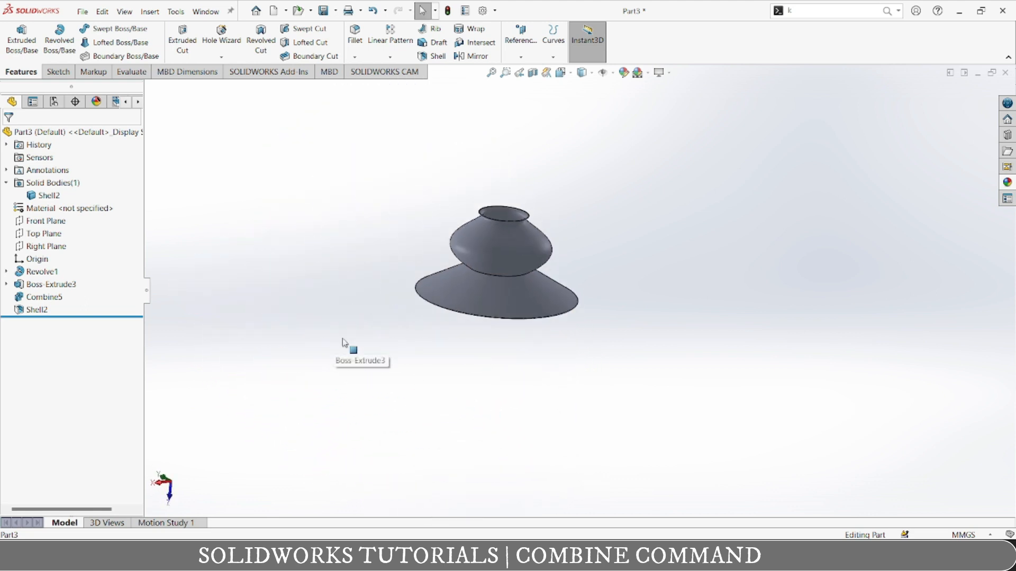
middle_drag(572, 381, 566, 408)
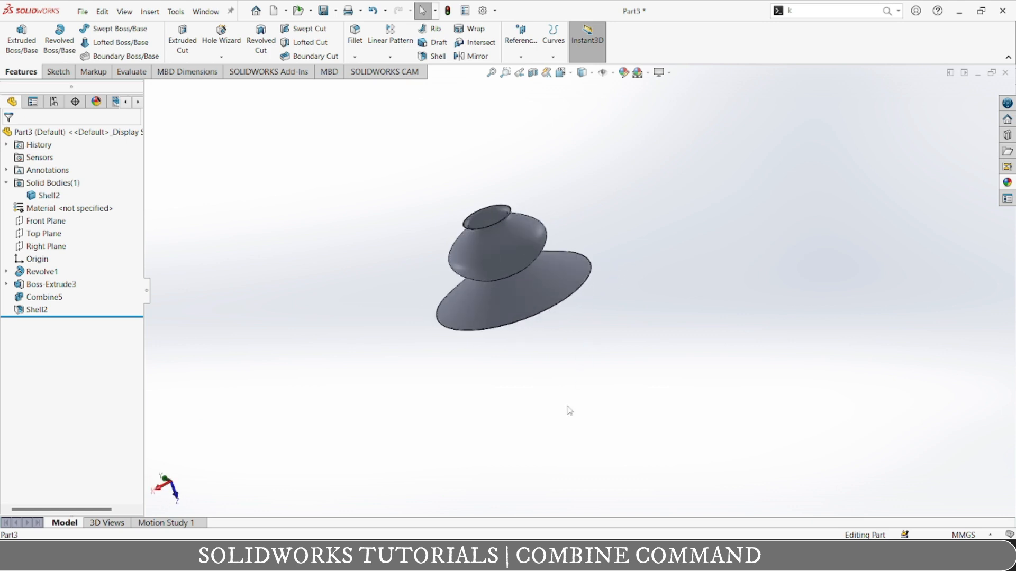